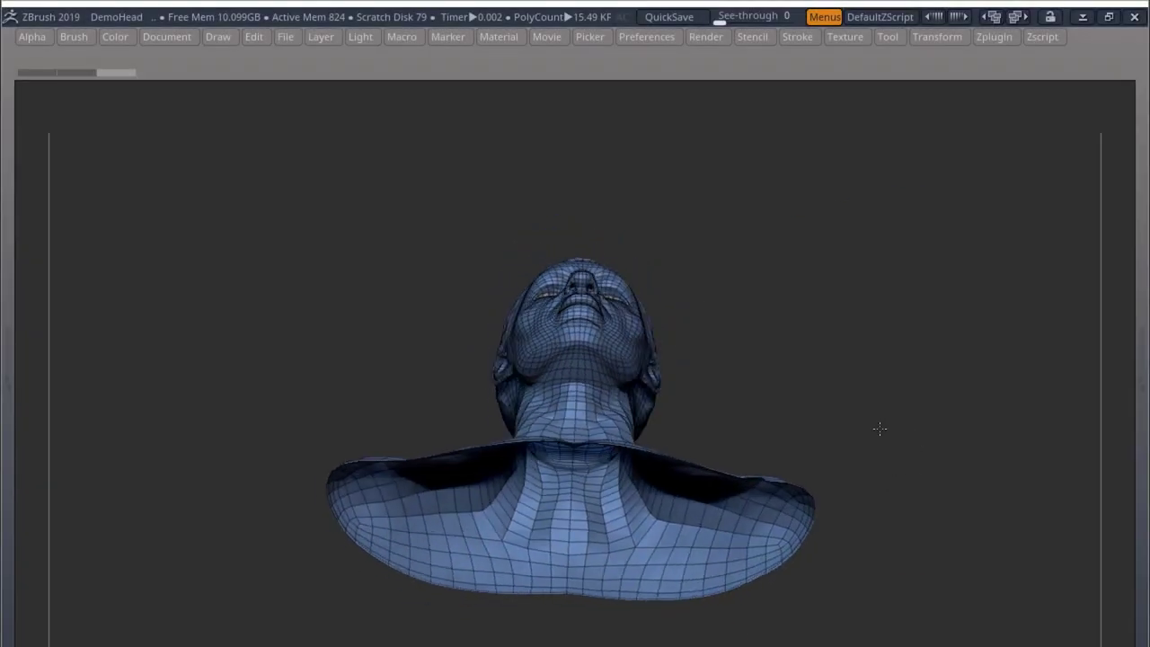
With ZModeler set to Polygroup All and QMesh, extrude the torso polygroup into a thick rim
key("b")
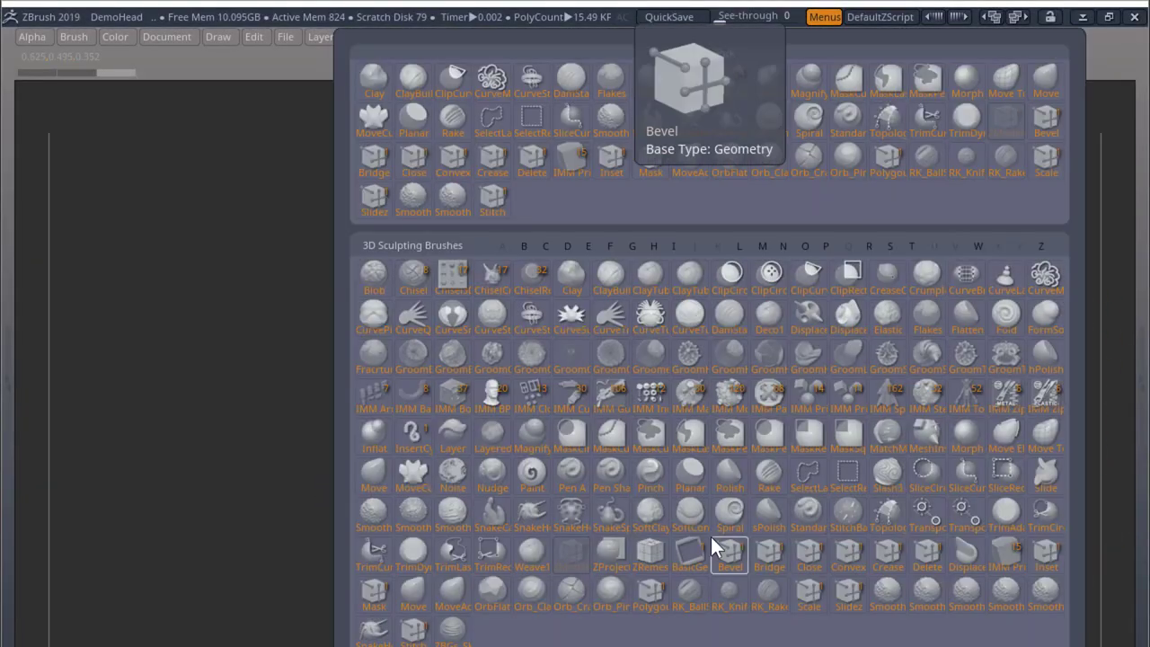
key("z")
key("m")
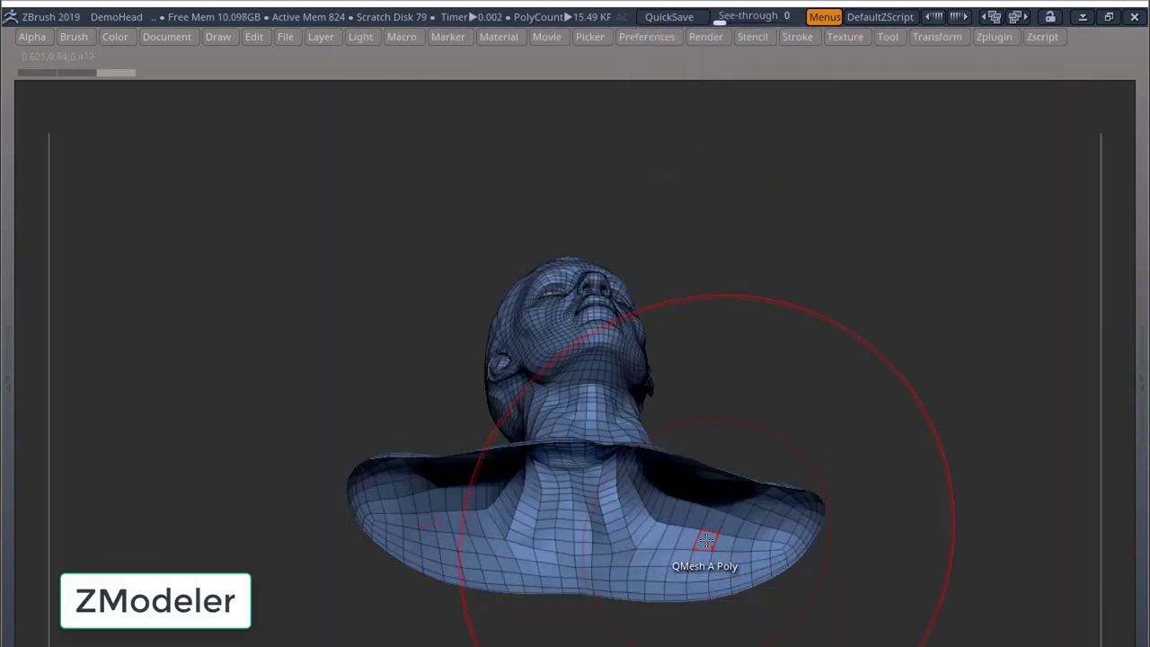
key("space")
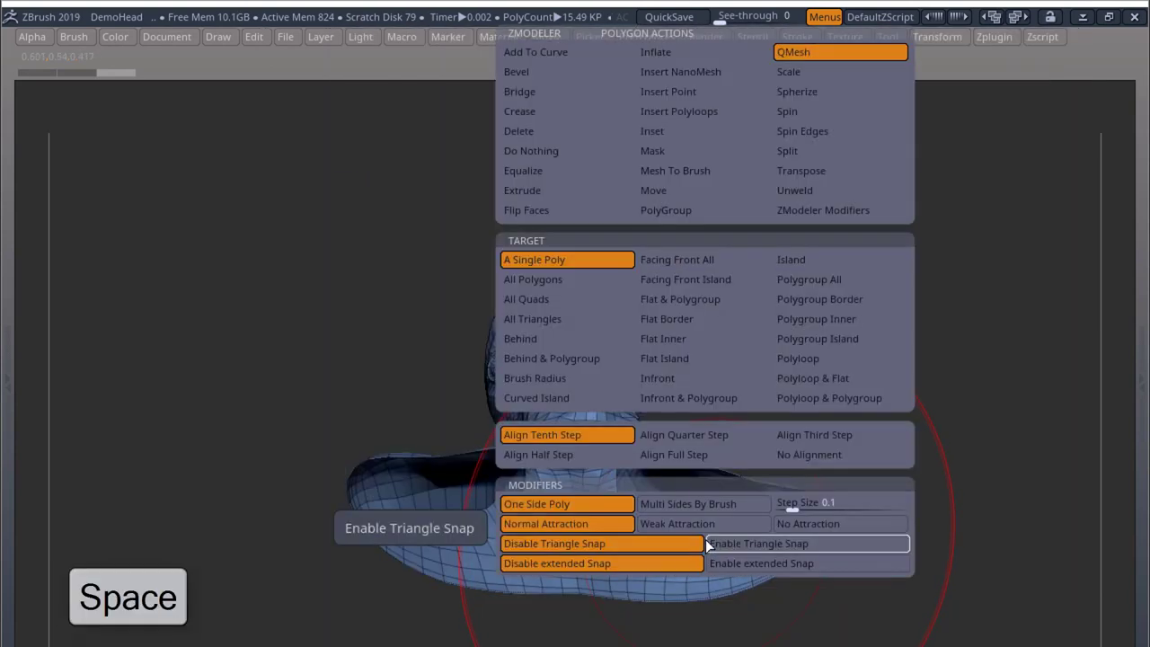
left_click(854, 280)
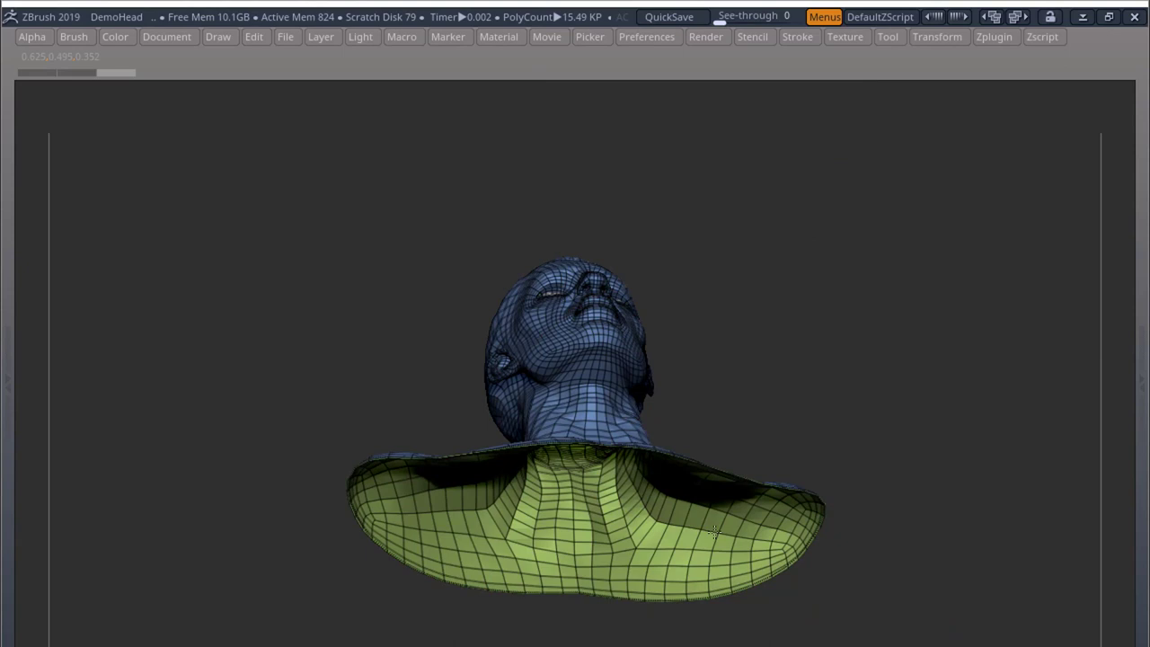
mouse_move(719, 546)
left_mouse_down()
mouse_move(725, 604)
mouse_move(724, 585)
left_mouse_up()
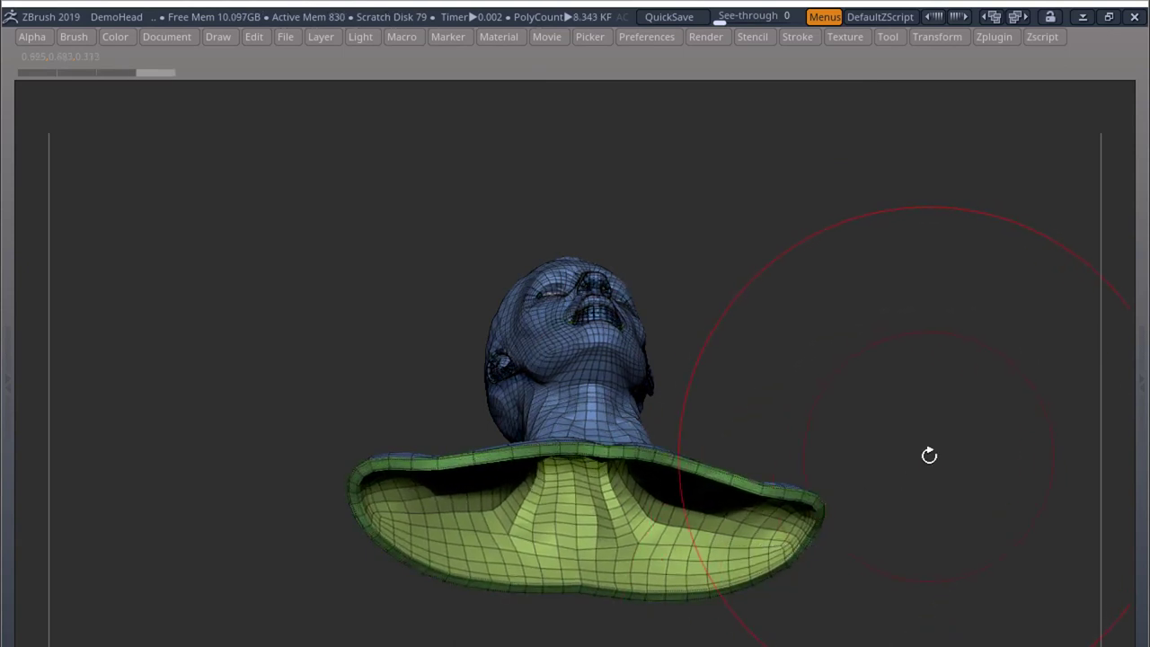
left_click_drag(926, 458, 956, 459)
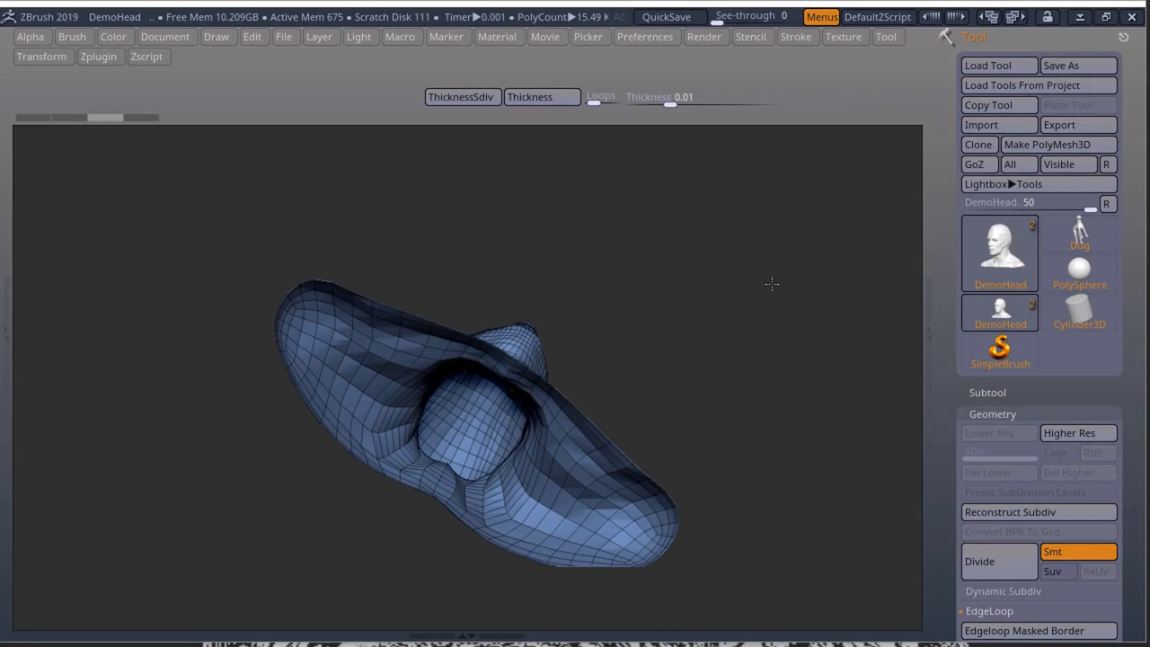
Run the Thickness macro from the custom top bar and orbit to inspect the thin rim
left_click_drag(770, 277, 665, 308)
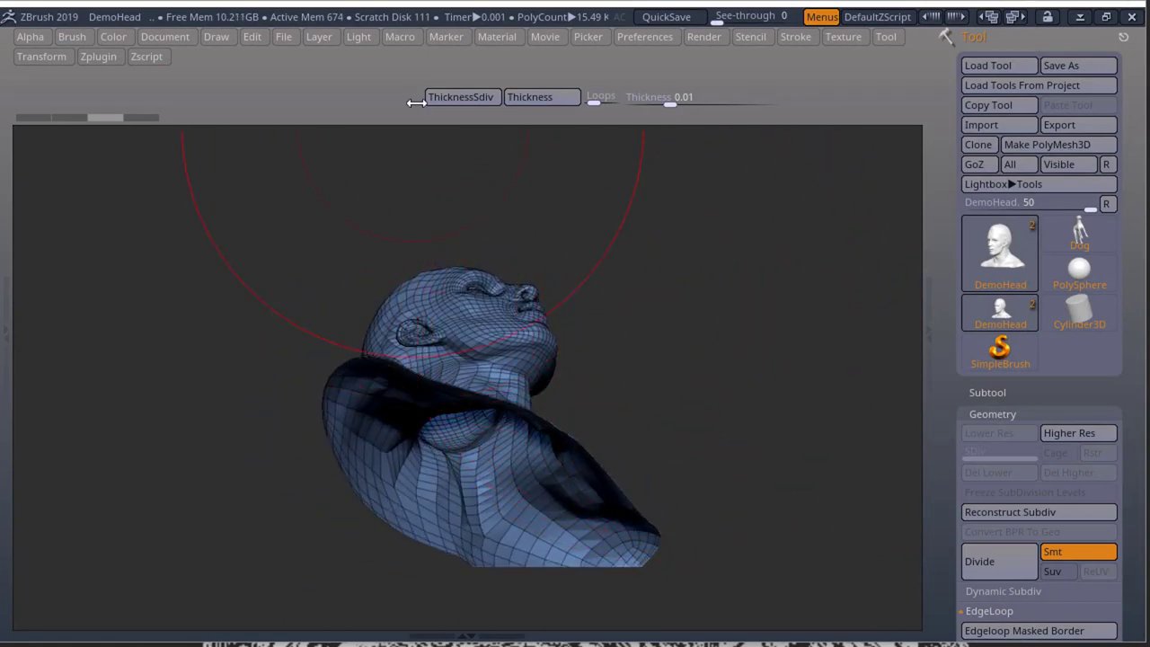
left_click(645, 95)
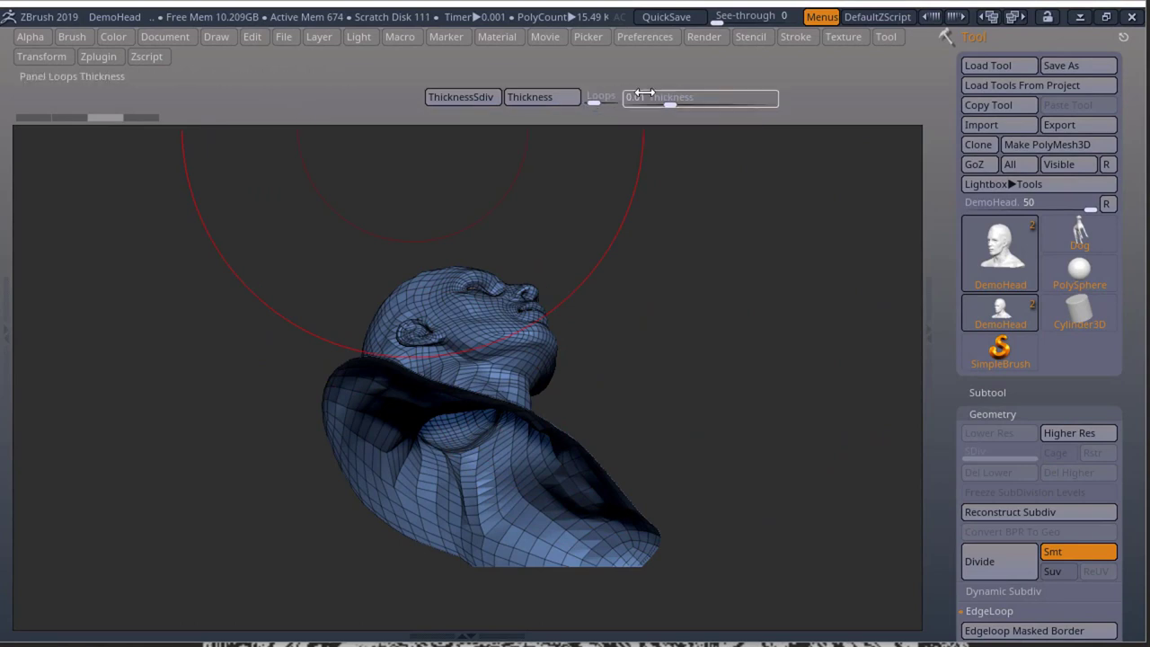
left_click(544, 98)
left_click_drag(662, 398, 672, 352)
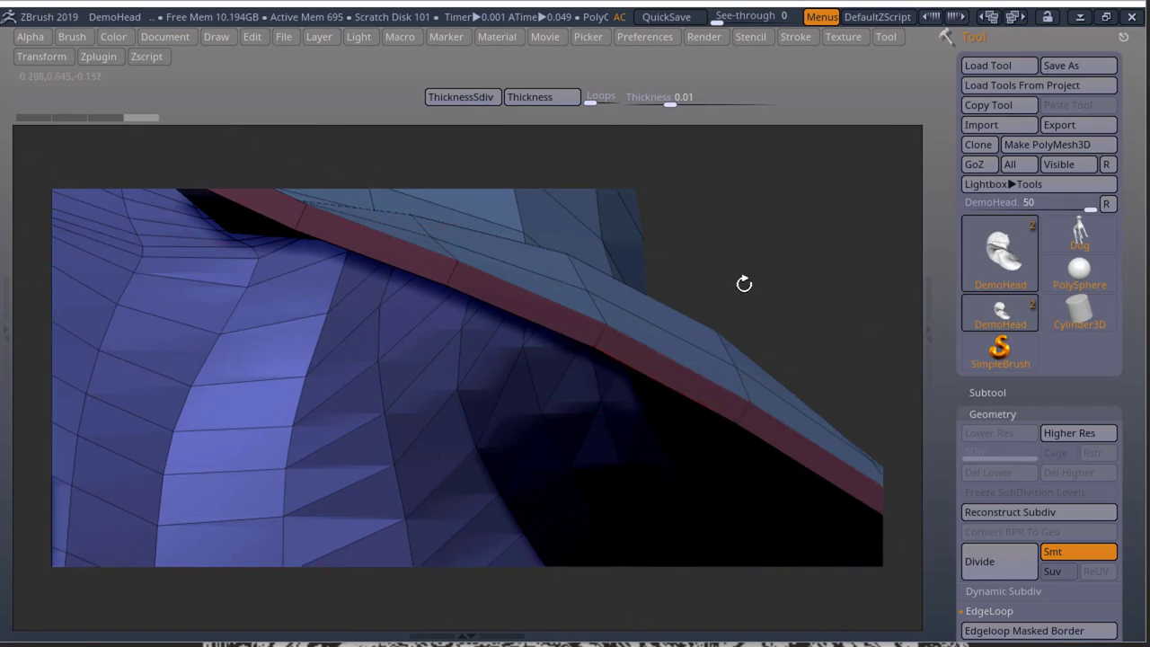
Set Loops to 3 and run the Thickness macro, orbiting to inspect the rim
left_click_drag(744, 284, 744, 303)
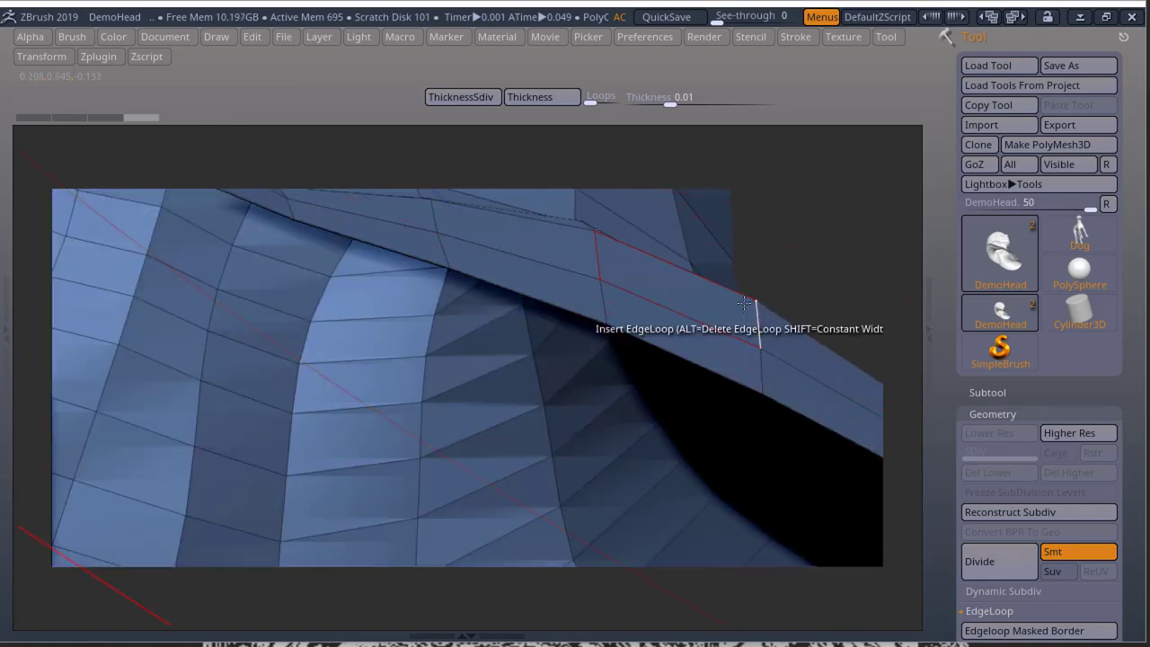
left_click(593, 96)
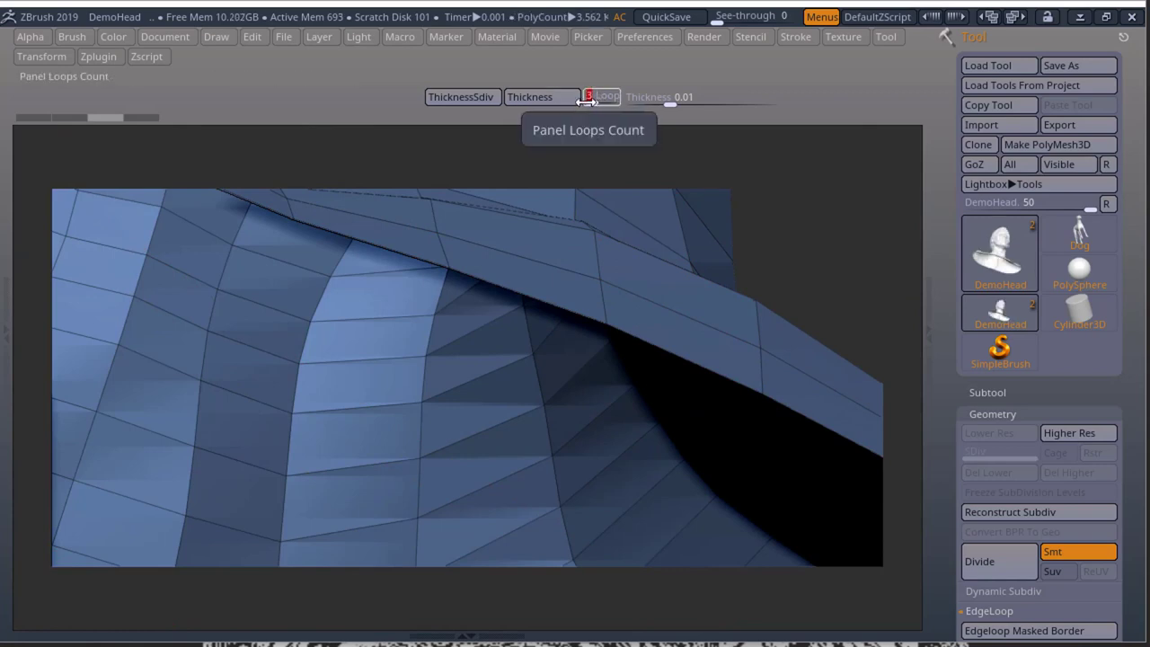
left_click(560, 97)
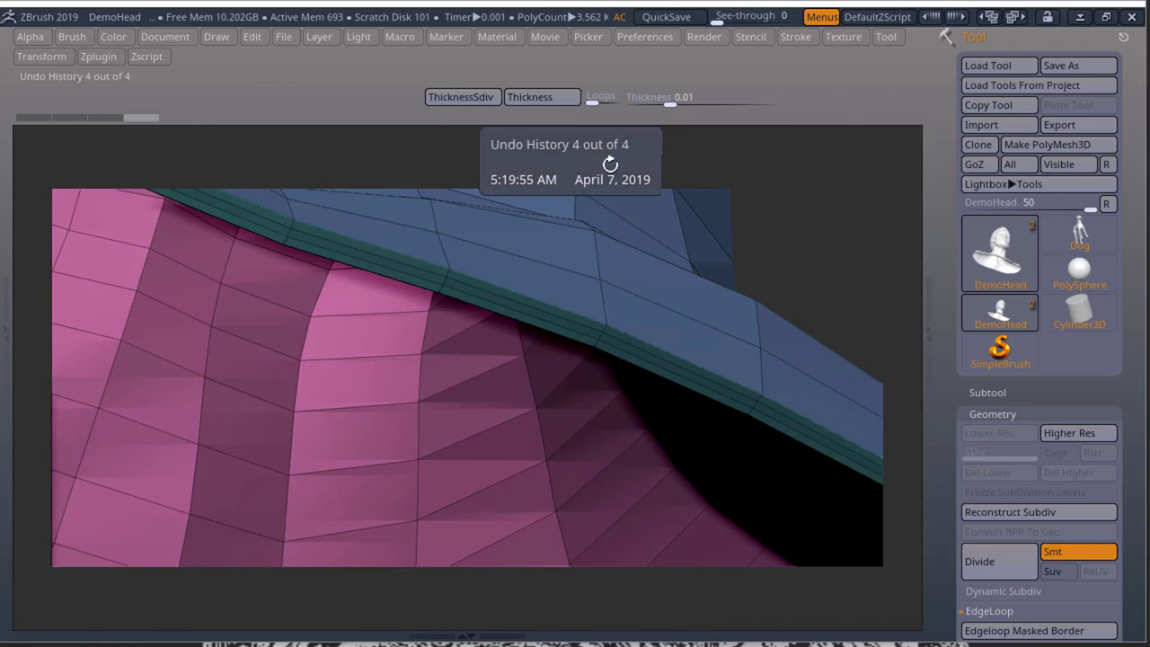
left_click_drag(825, 253, 643, 374)
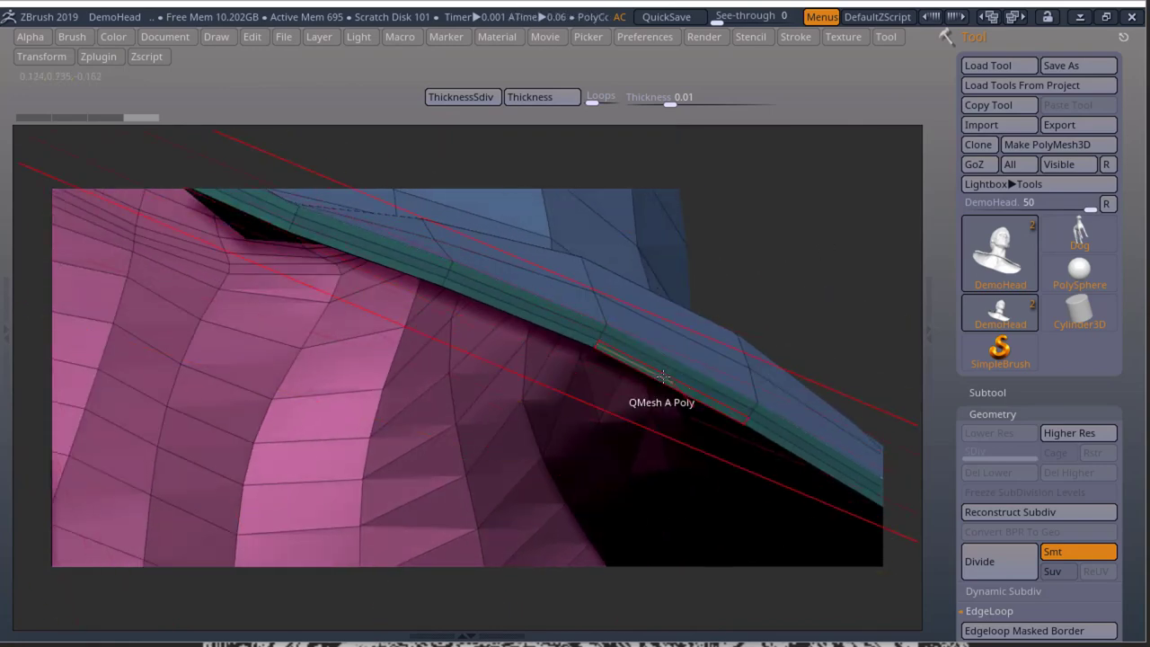
left_click_drag(785, 224, 784, 234)
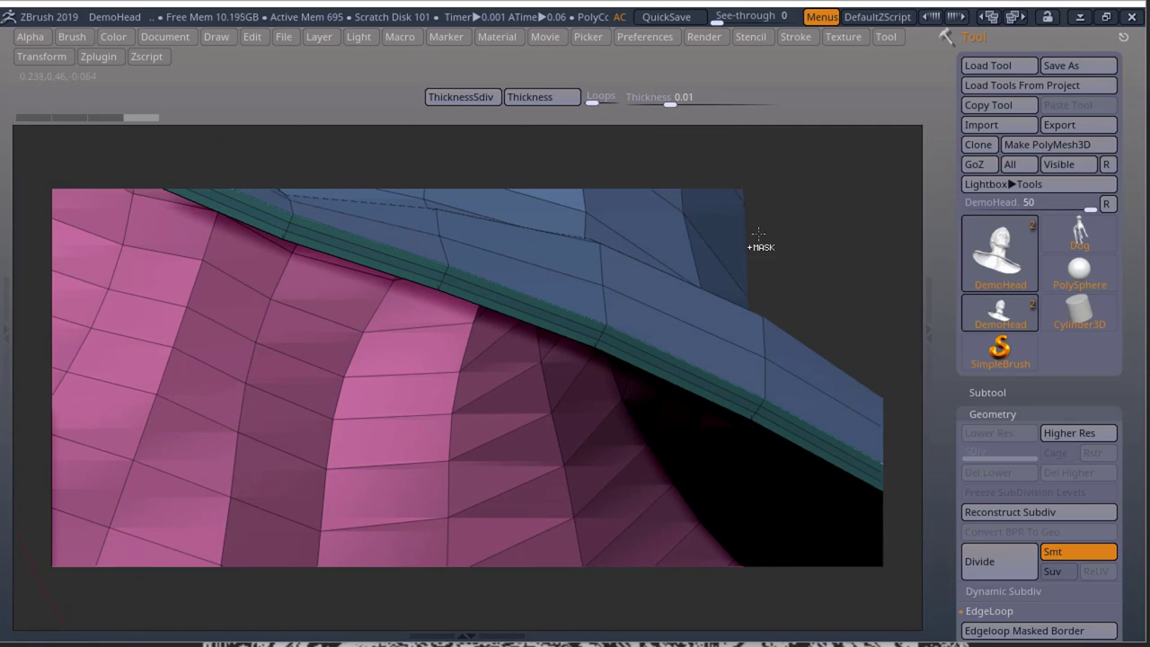
Undo, raise the Thickness slider to 0.02123, and rerun the Thickness macro
key("ctrl+z")
left_click(670, 100)
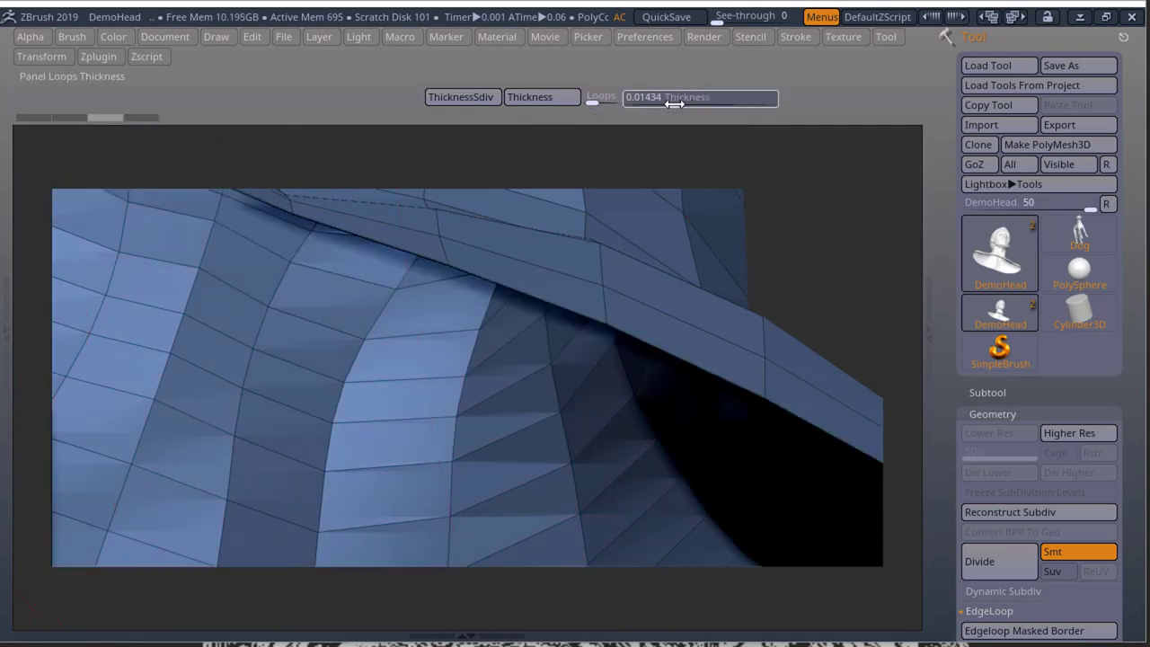
left_click_drag(678, 103, 674, 101)
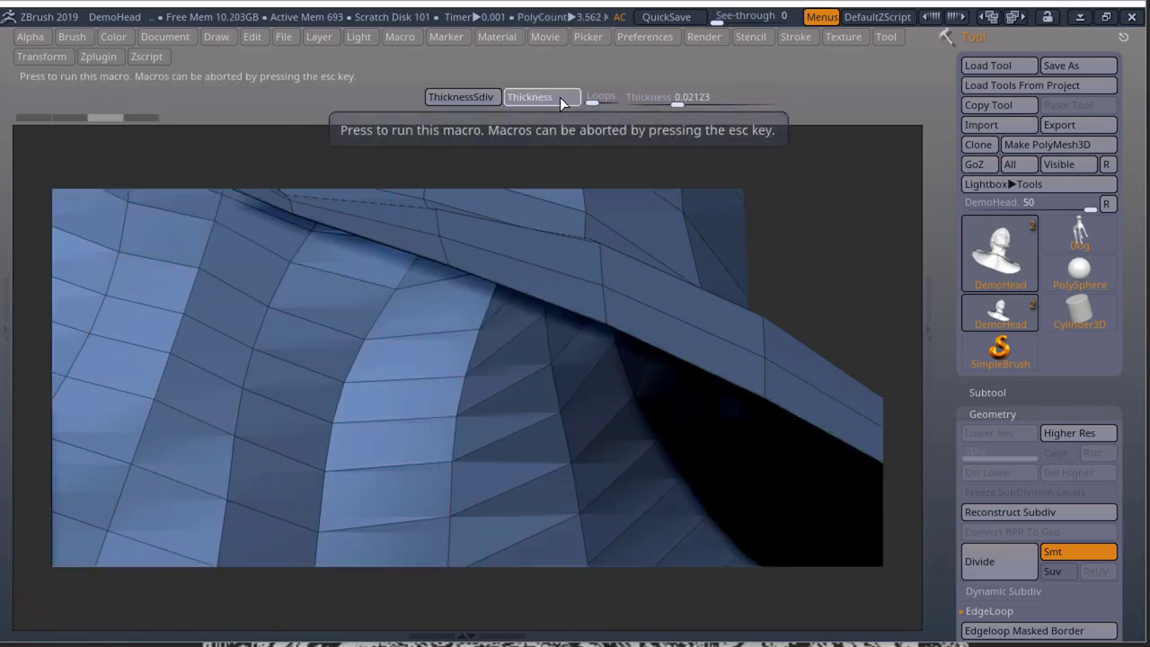
left_click(558, 98)
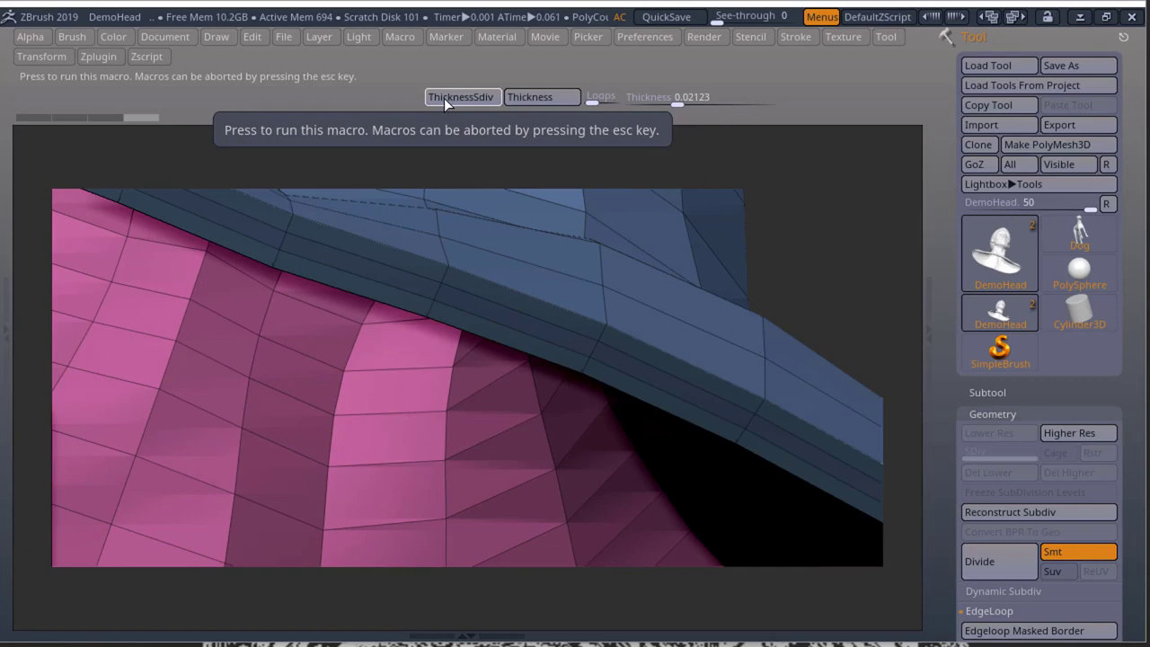
Run the ThicknessSdiv macro to build a thick subdivided band on the rim
left_click(467, 97)
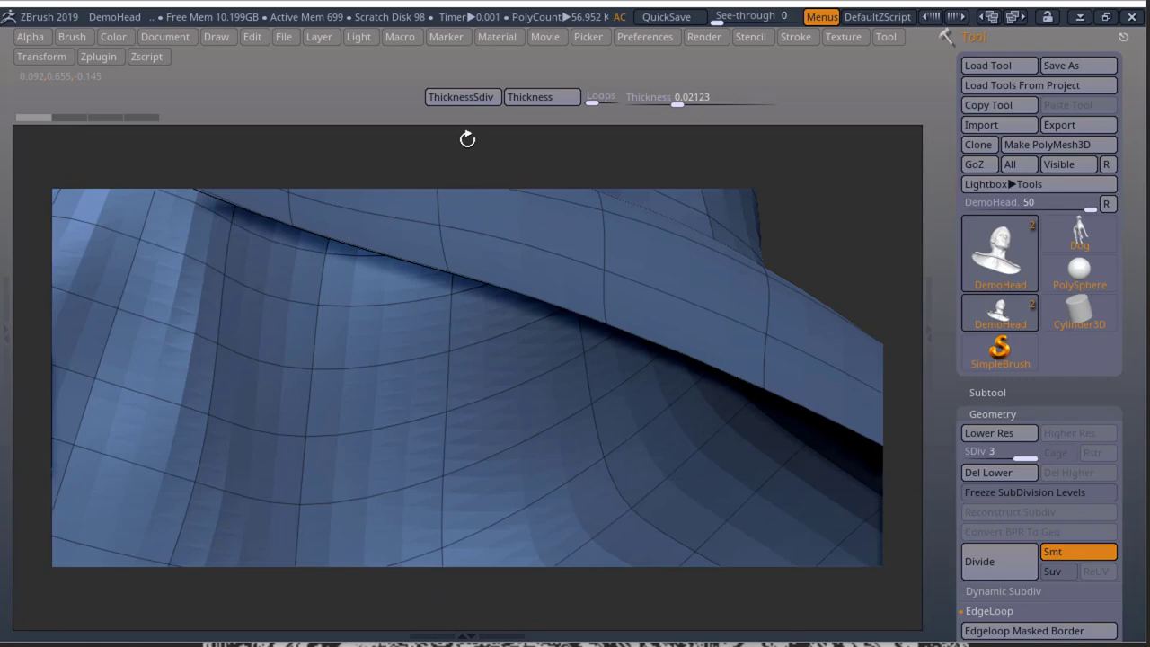
left_click(466, 97)
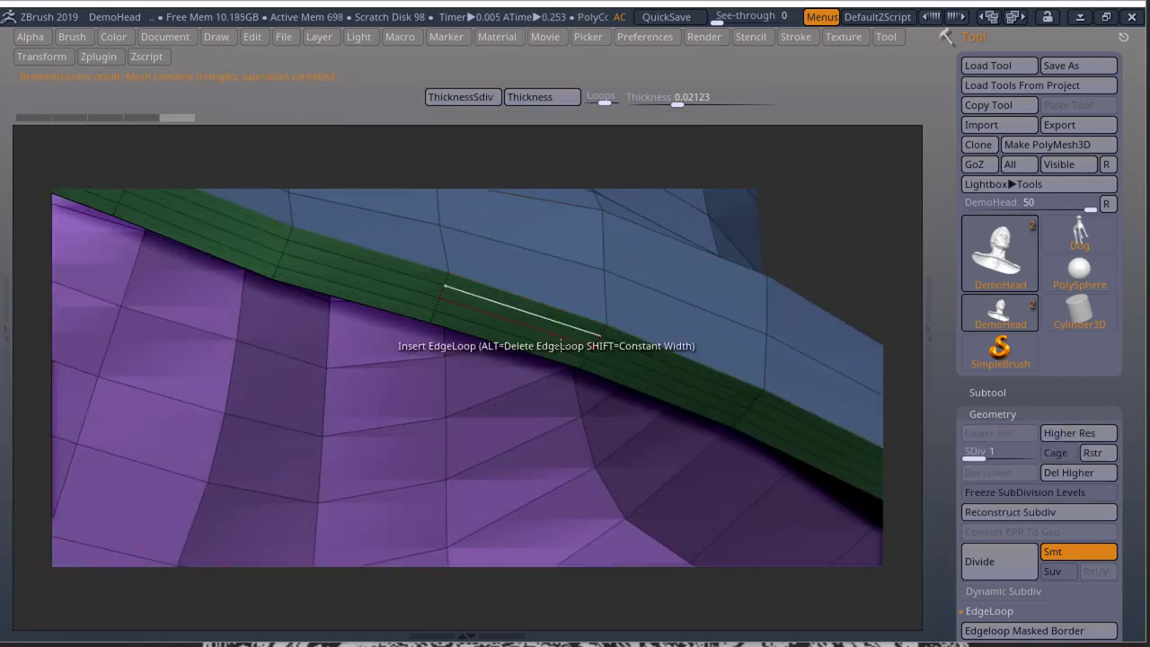
left_click_drag(663, 369, 629, 359)
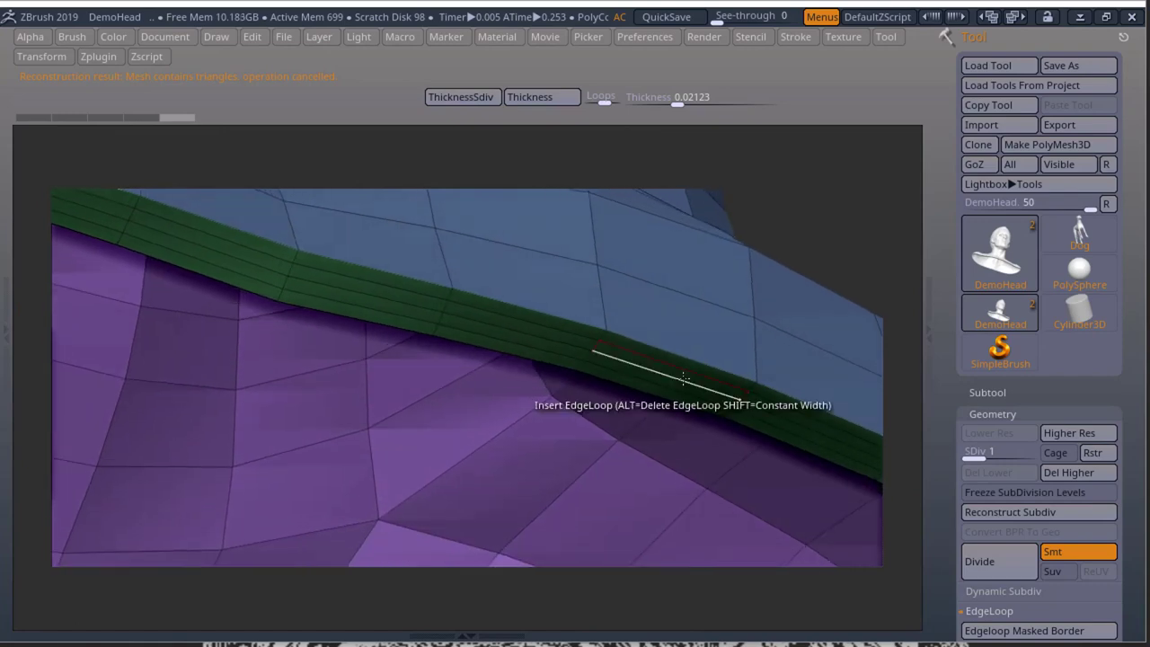
Switch the SDiv slider to level 2 and back to 1, orbiting to inspect the band
left_click_drag(975, 453, 1005, 451)
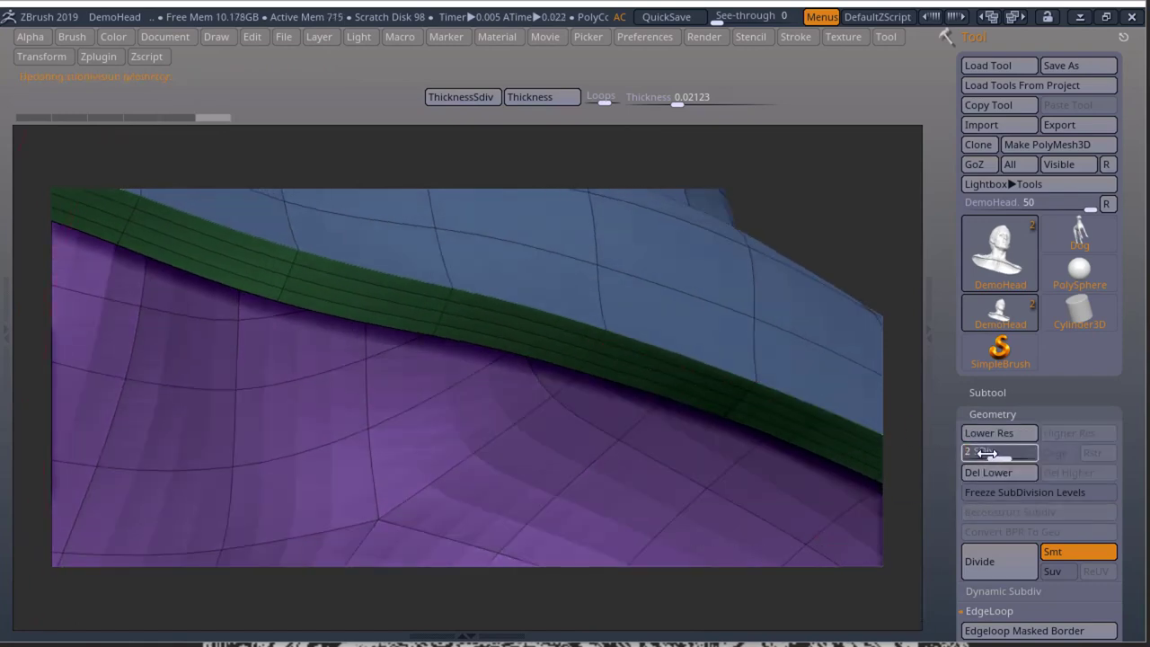
left_click_drag(987, 453, 966, 452)
left_click_drag(811, 462, 779, 386)
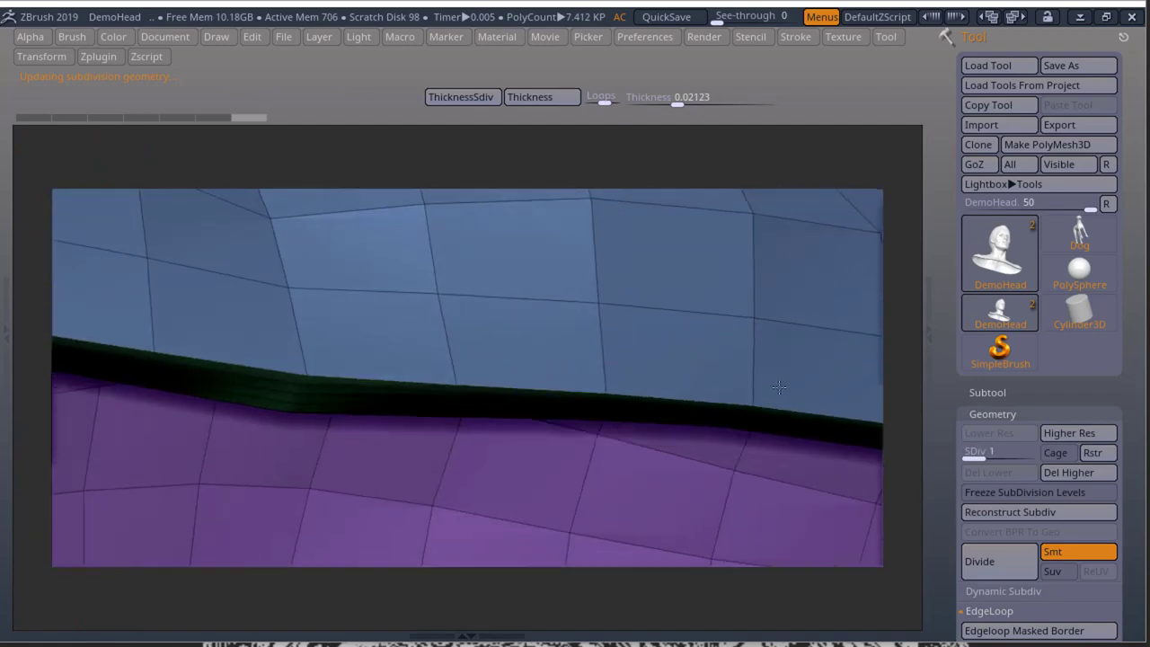
right_click_drag(778, 387, 800, 321)
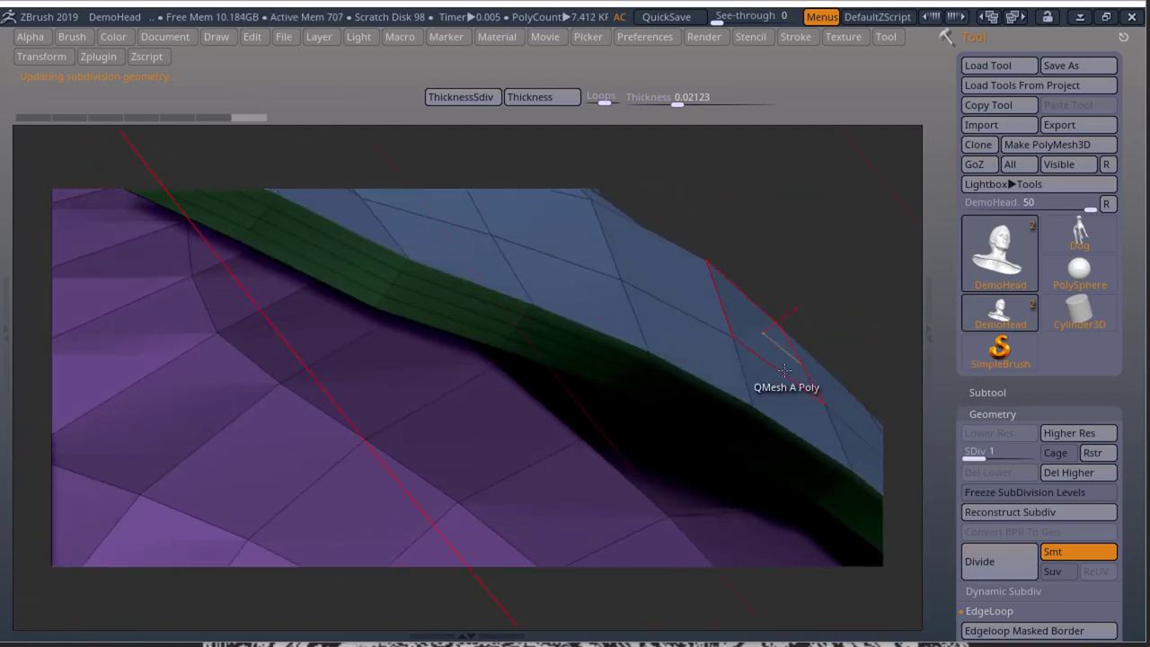
mouse_move(757, 373)
right_mouse_down()
mouse_move(769, 398)
mouse_move(753, 354)
right_mouse_up()
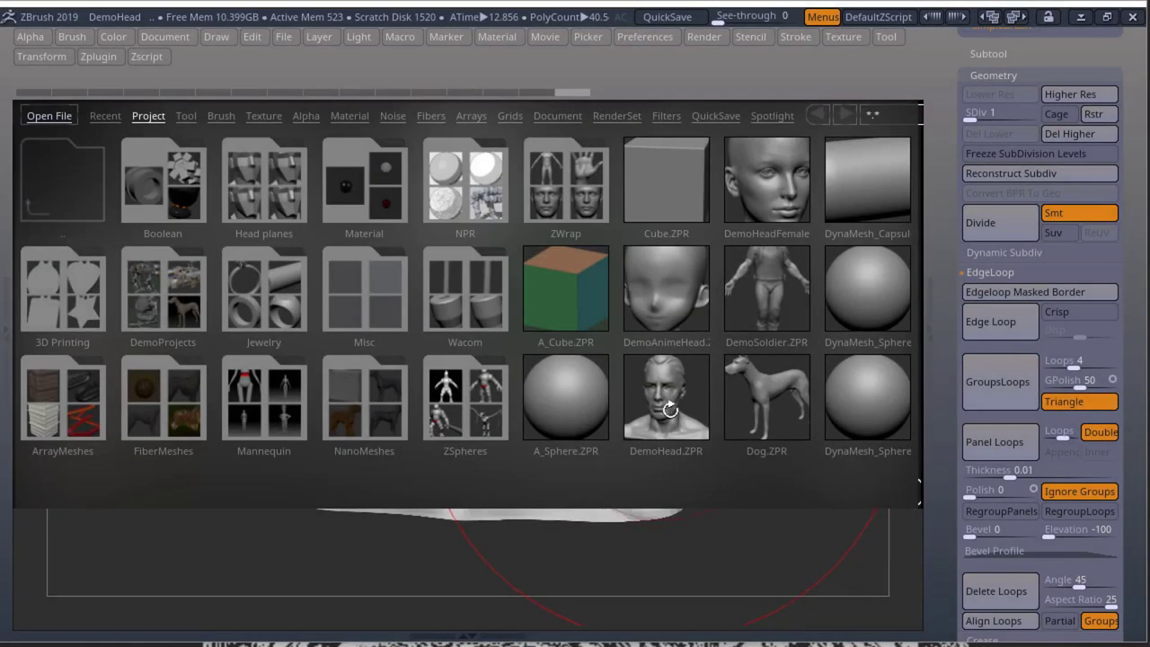
Reload DemoHead.ZPR without saving changes and lower the bust to subdivision level 2
double_click(674, 418)
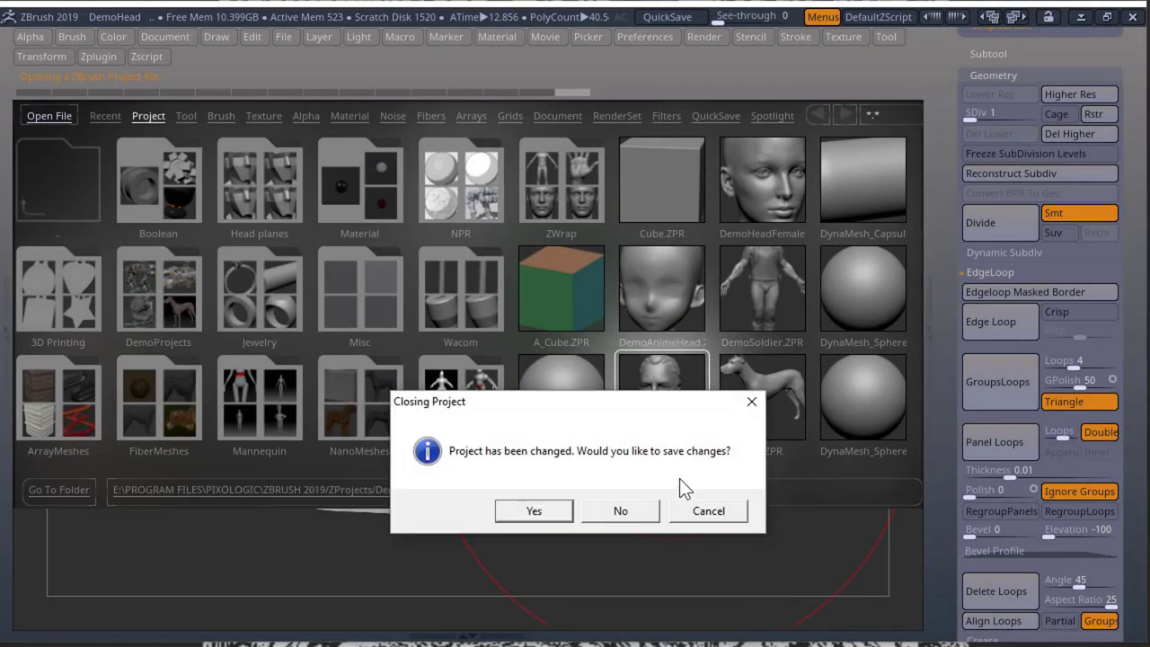
left_click(631, 512)
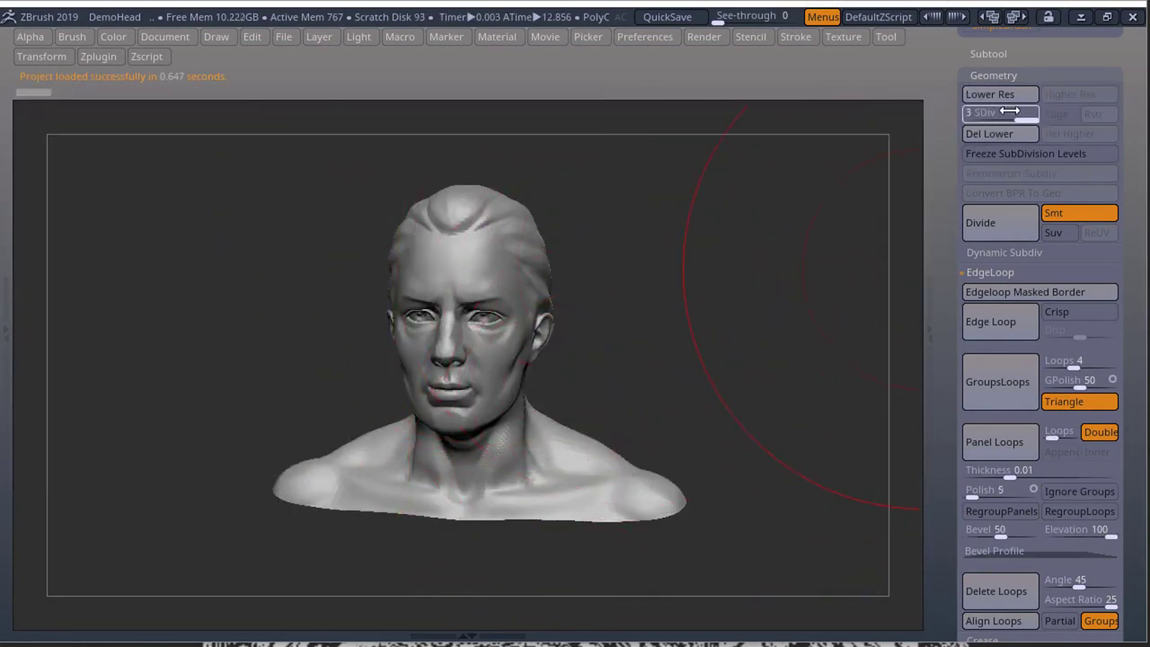
left_click_drag(1010, 115, 1004, 121)
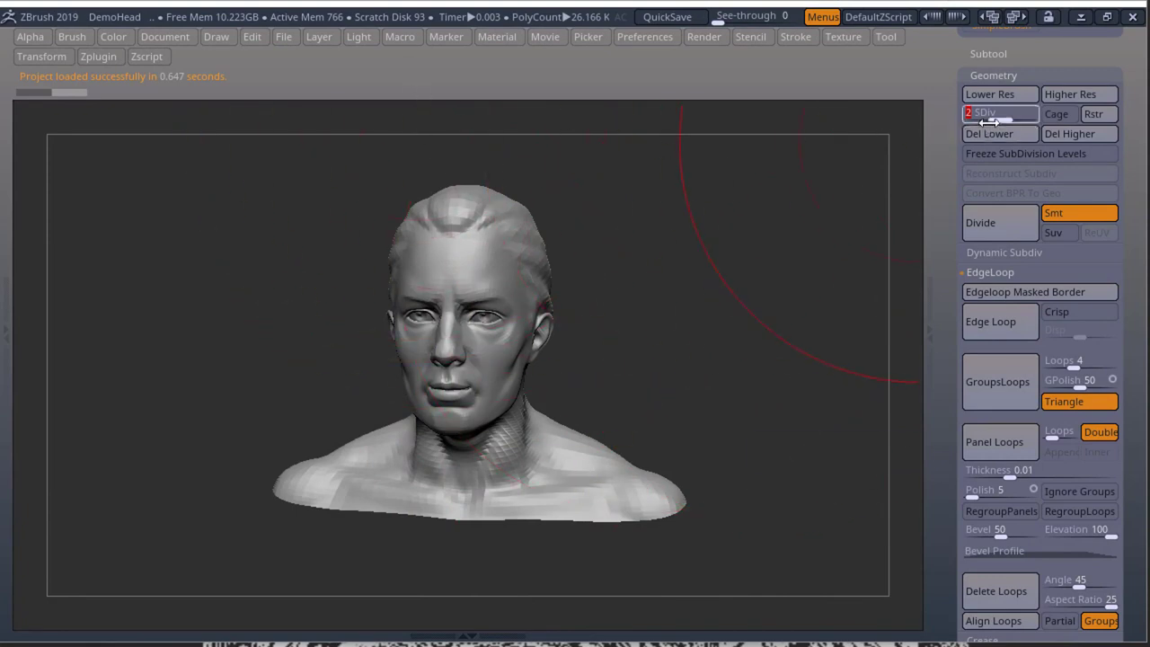
Start a new macro recording and delete the head's lower and higher subdivision levels
left_click(401, 43)
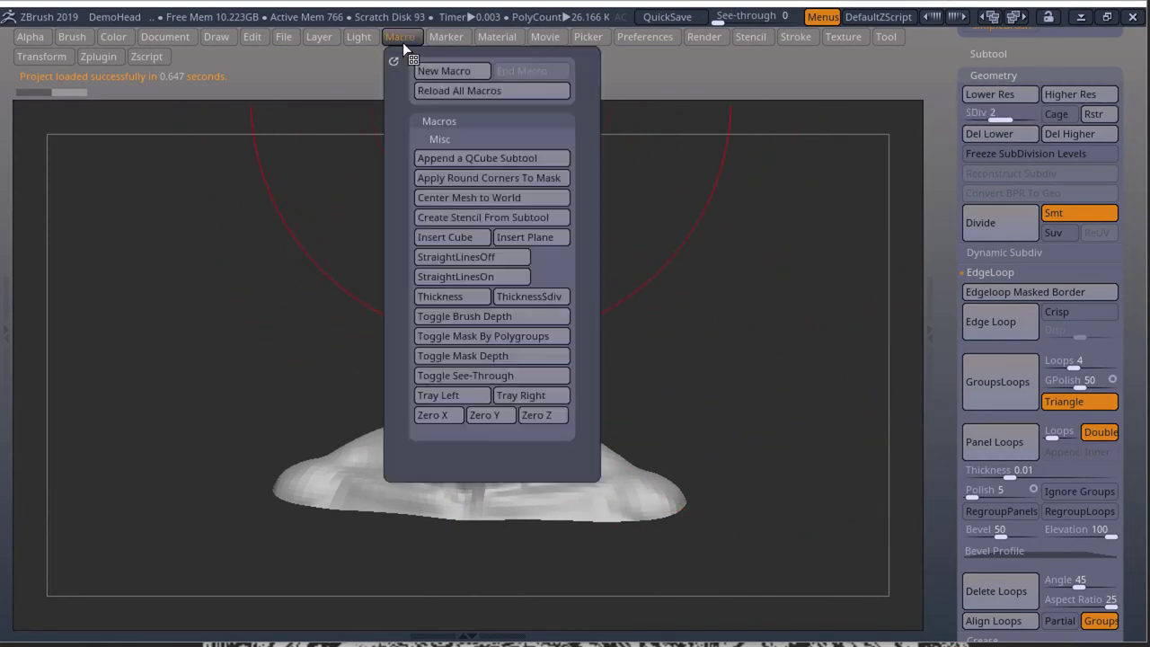
left_click(447, 71)
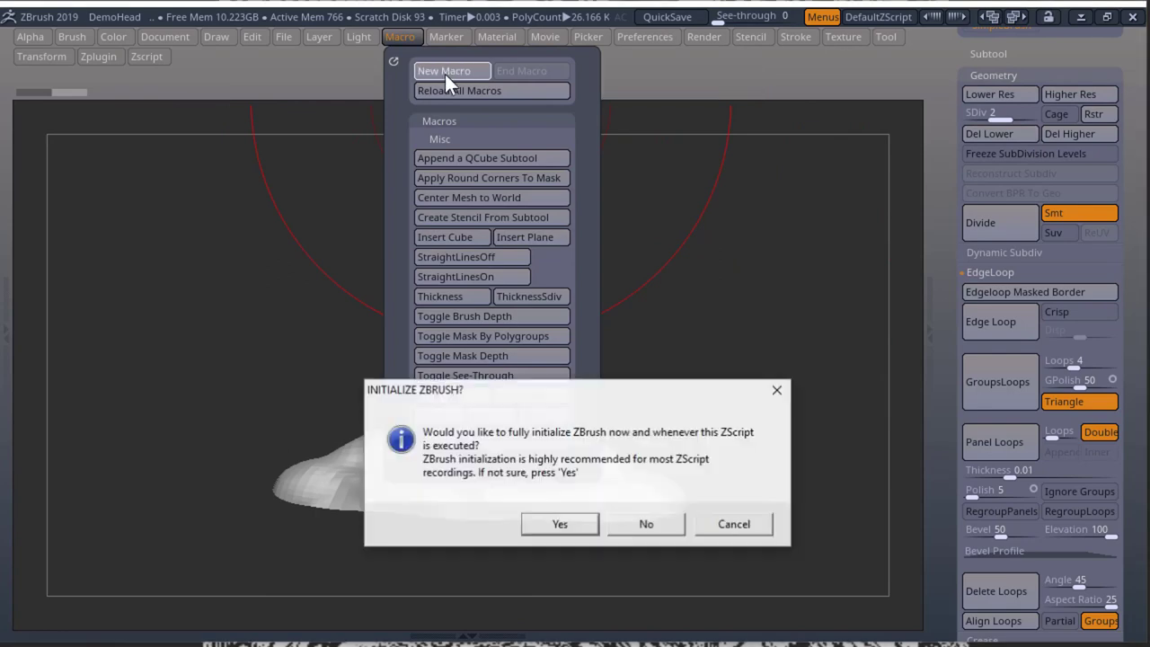
left_click(647, 525)
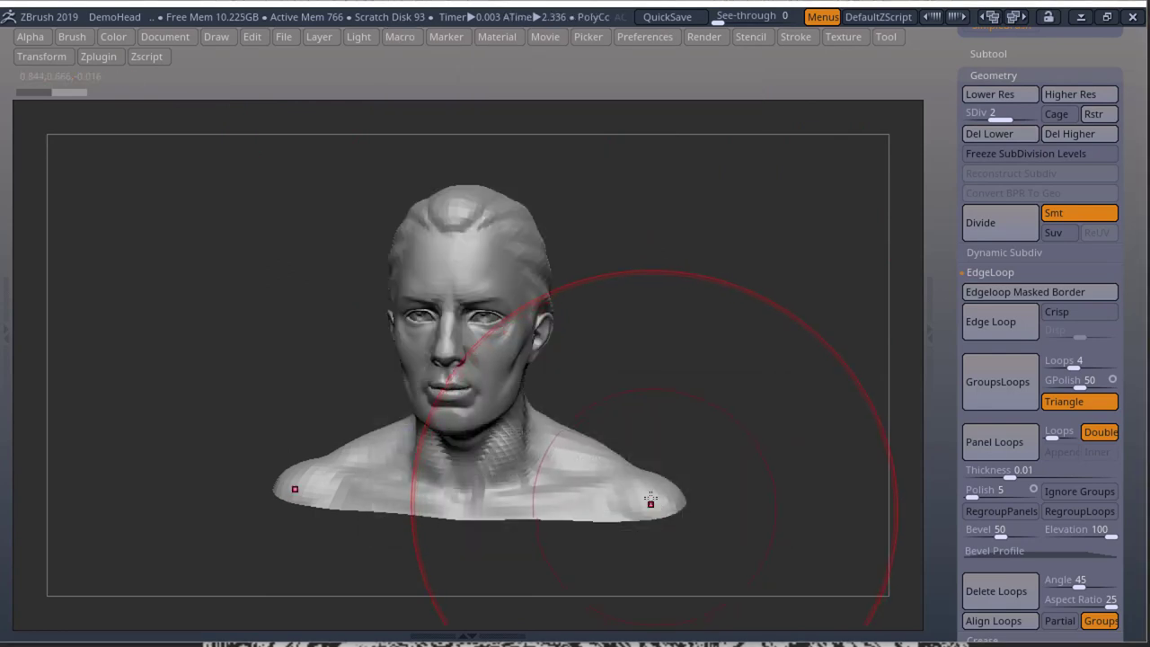
left_click(1009, 133)
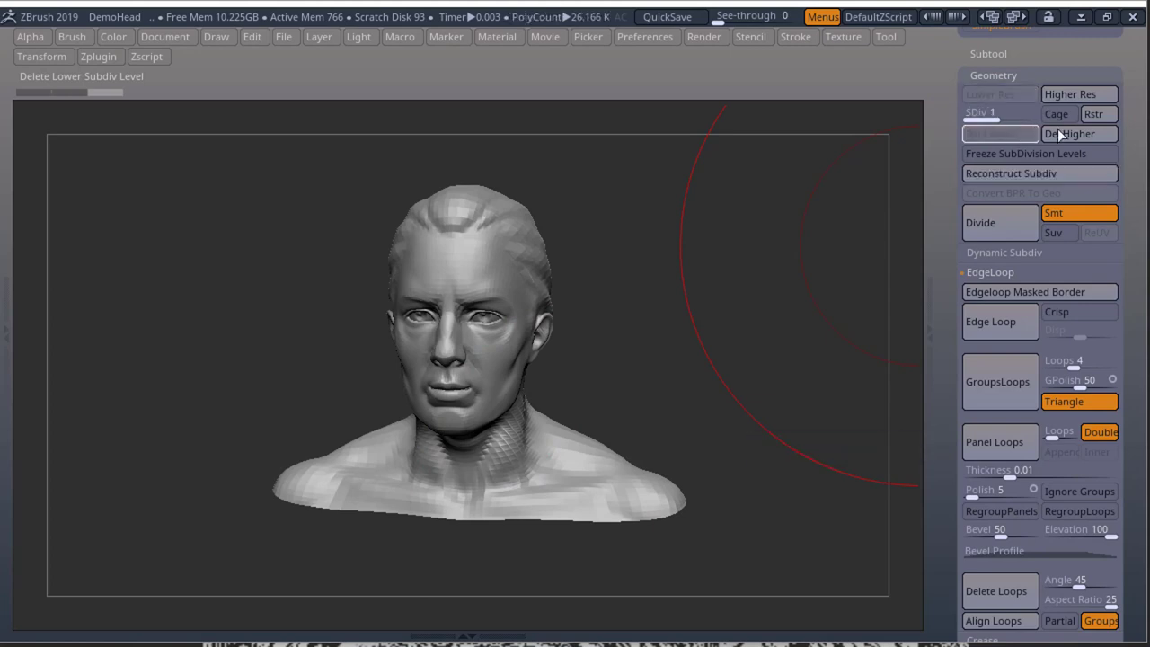
left_click(1078, 137)
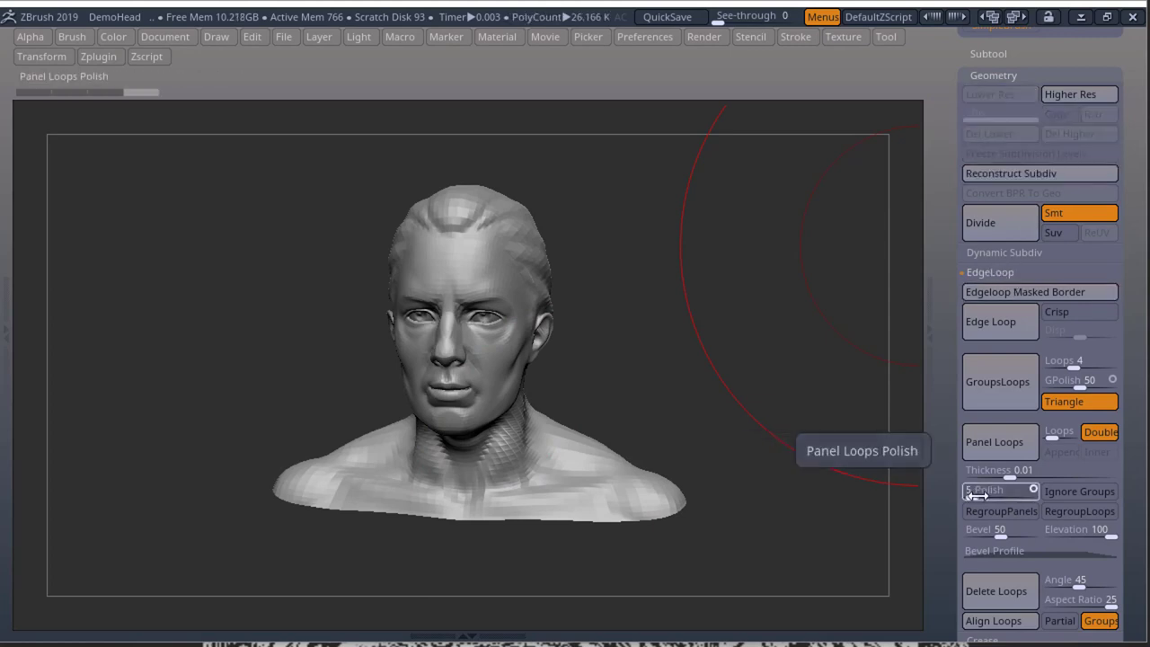
Set Panel Loops to Polish 0, Ignore Groups on, Bevel 0, Elevation -100
left_click_drag(988, 490, 967, 490)
left_click(1074, 491)
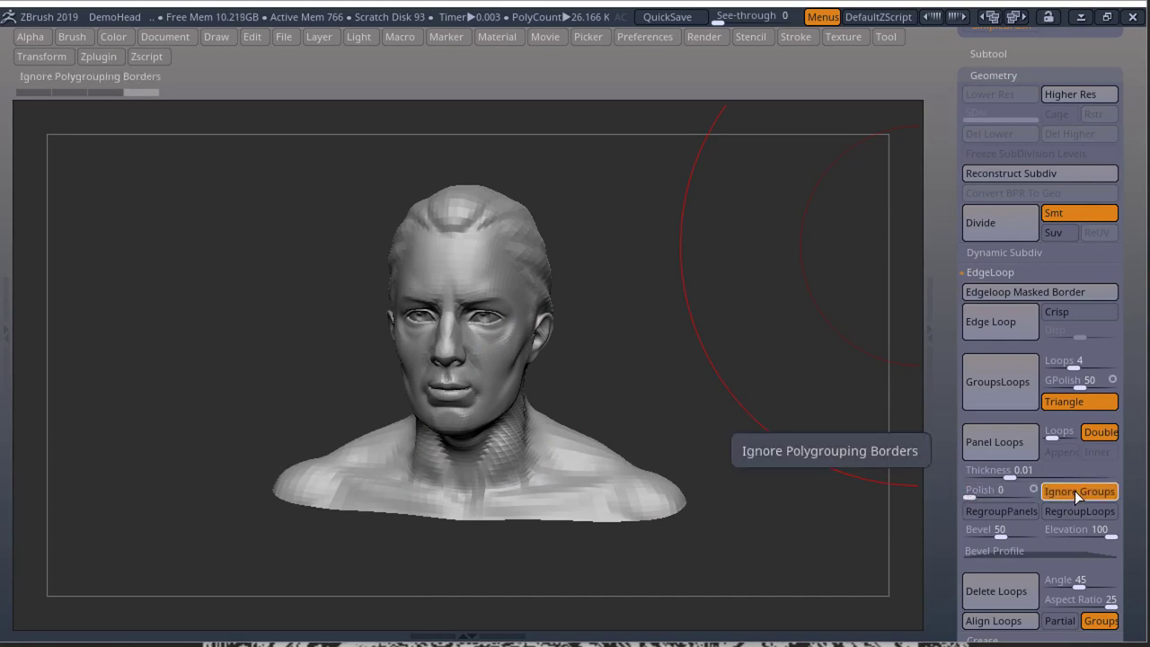
left_click_drag(998, 530, 960, 538)
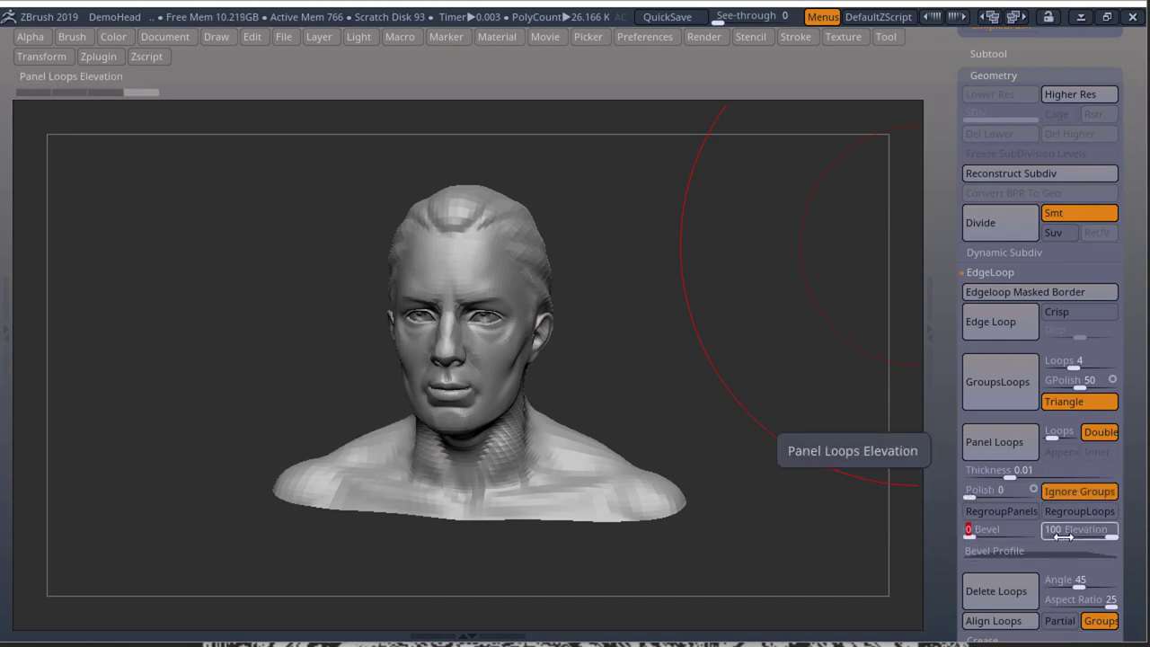
left_click_drag(1101, 537, 1040, 540)
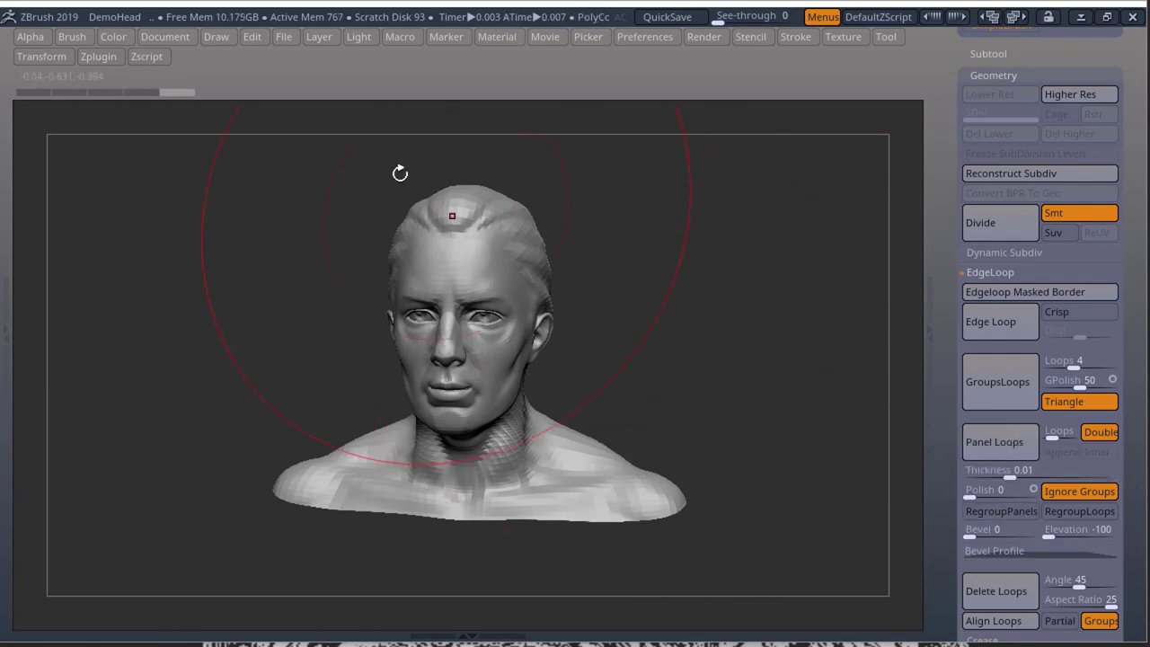
End the macro recording and browse the save dialog to ZBrush 2019\ZStartup\Macros\Misc
left_click(406, 34)
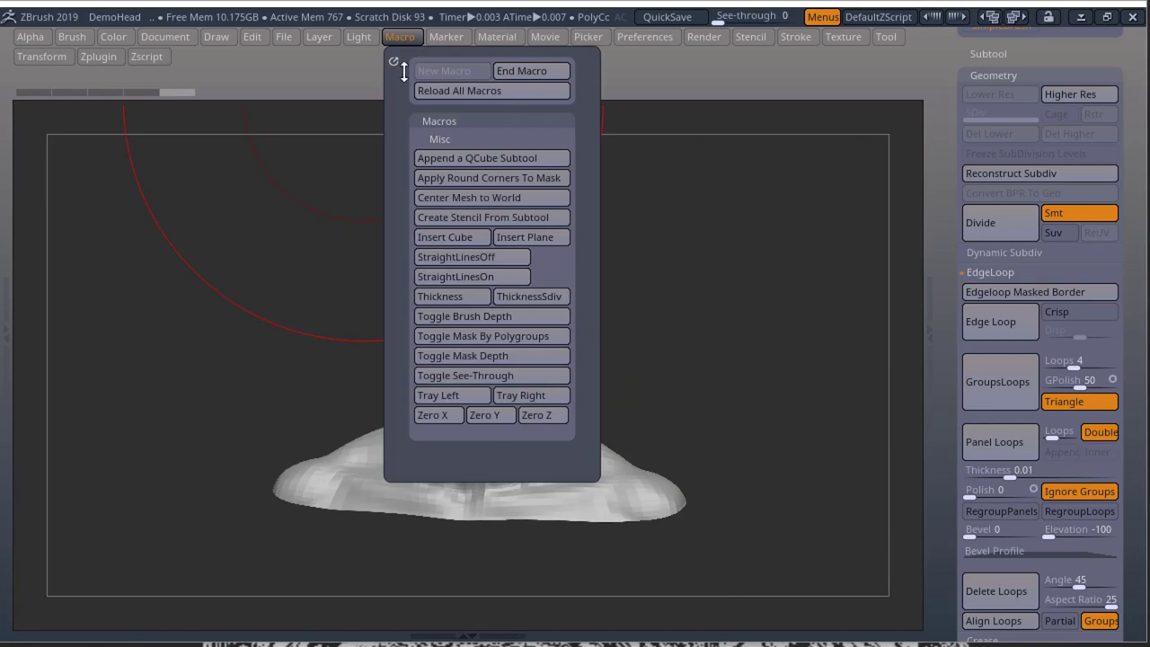
left_click(523, 69)
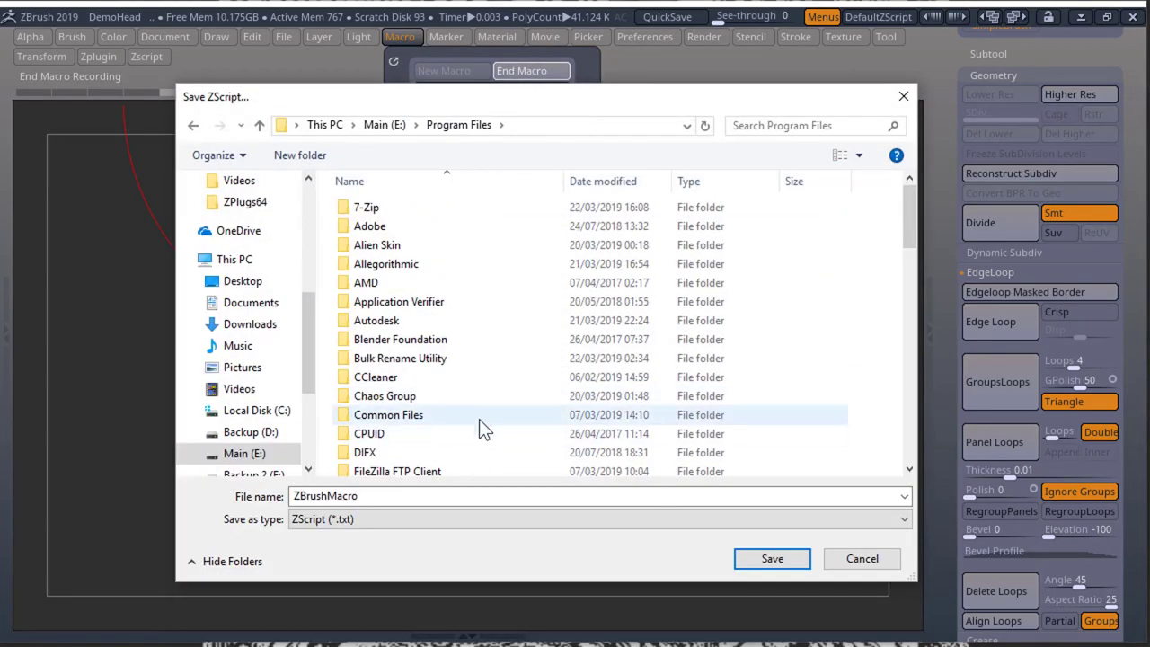
scroll(483, 418, "down", 10)
double_click(403, 203)
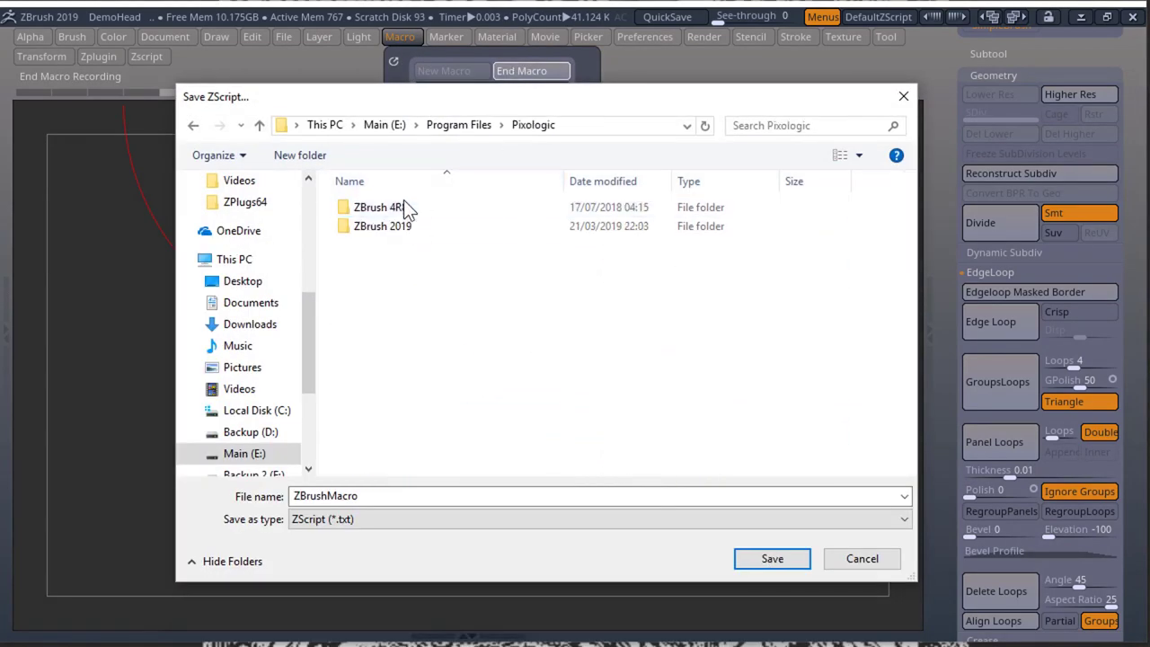
double_click(404, 226)
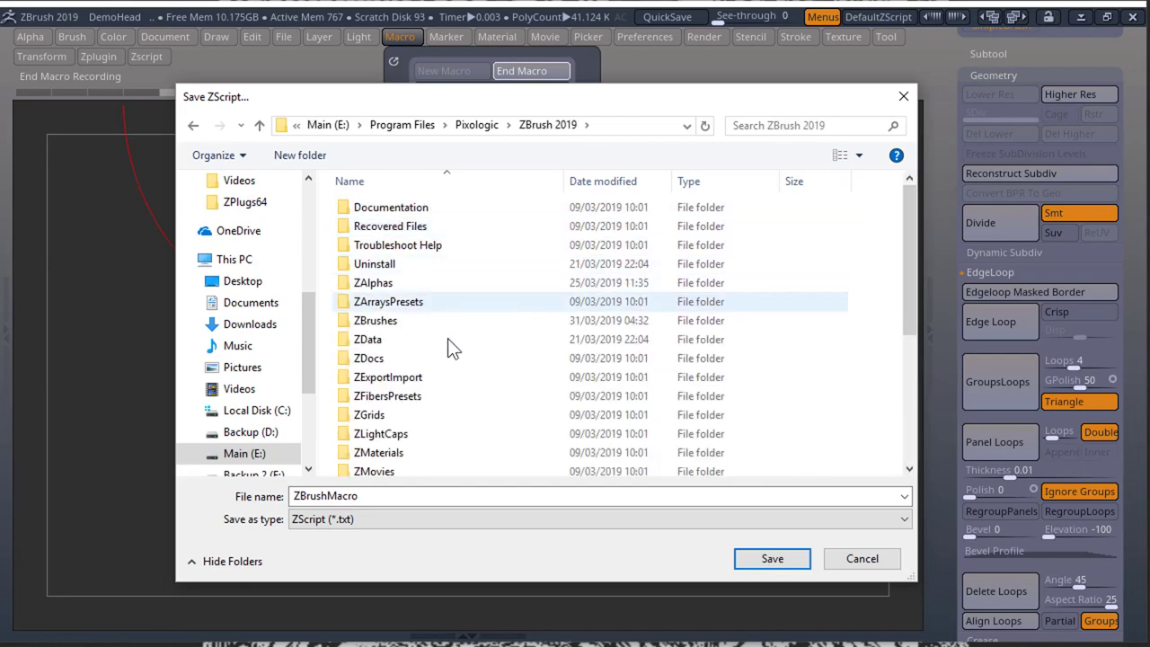
scroll(839, 297, "down", 4)
left_click(377, 384)
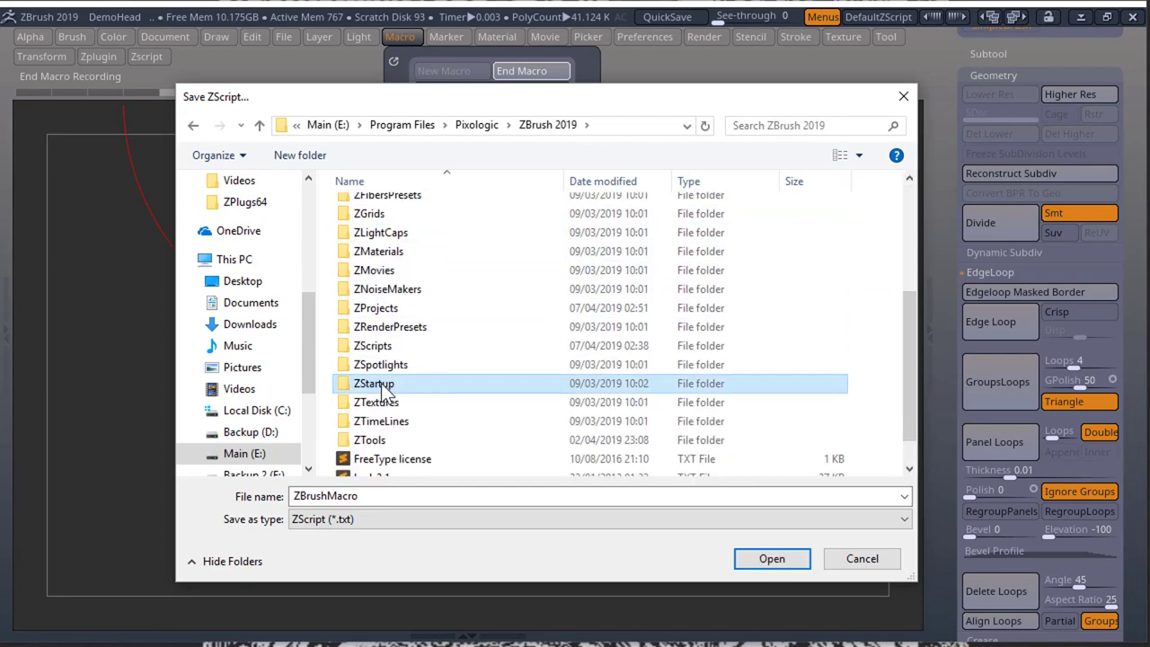
double_click(380, 386)
left_click(388, 297)
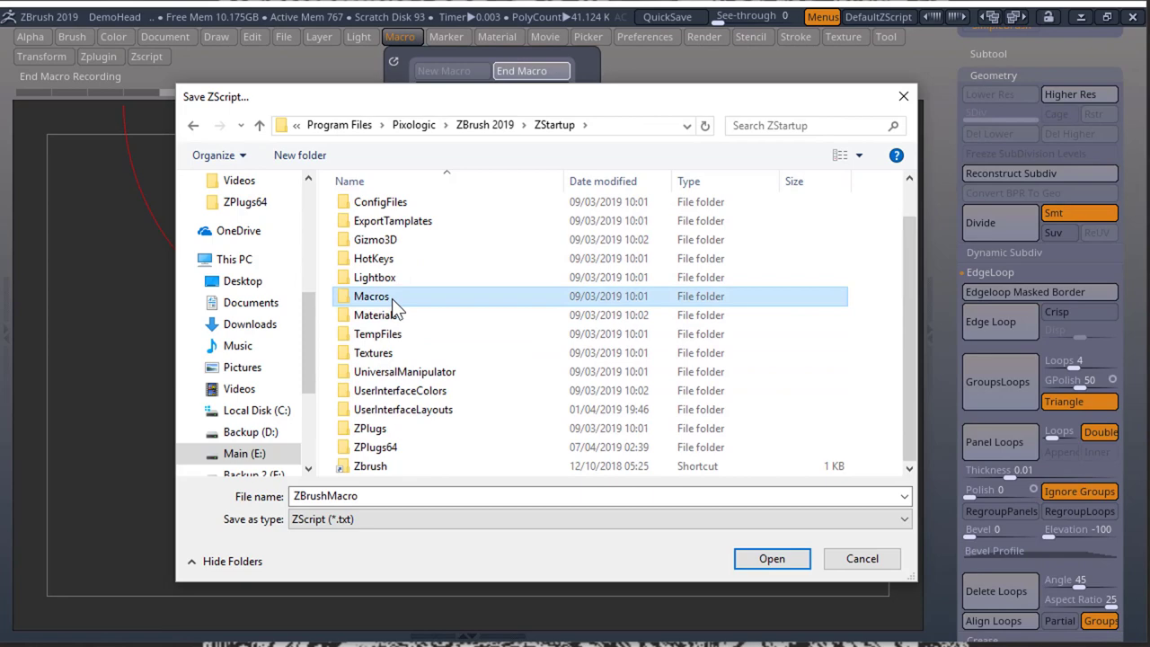
double_click(390, 297)
double_click(366, 208)
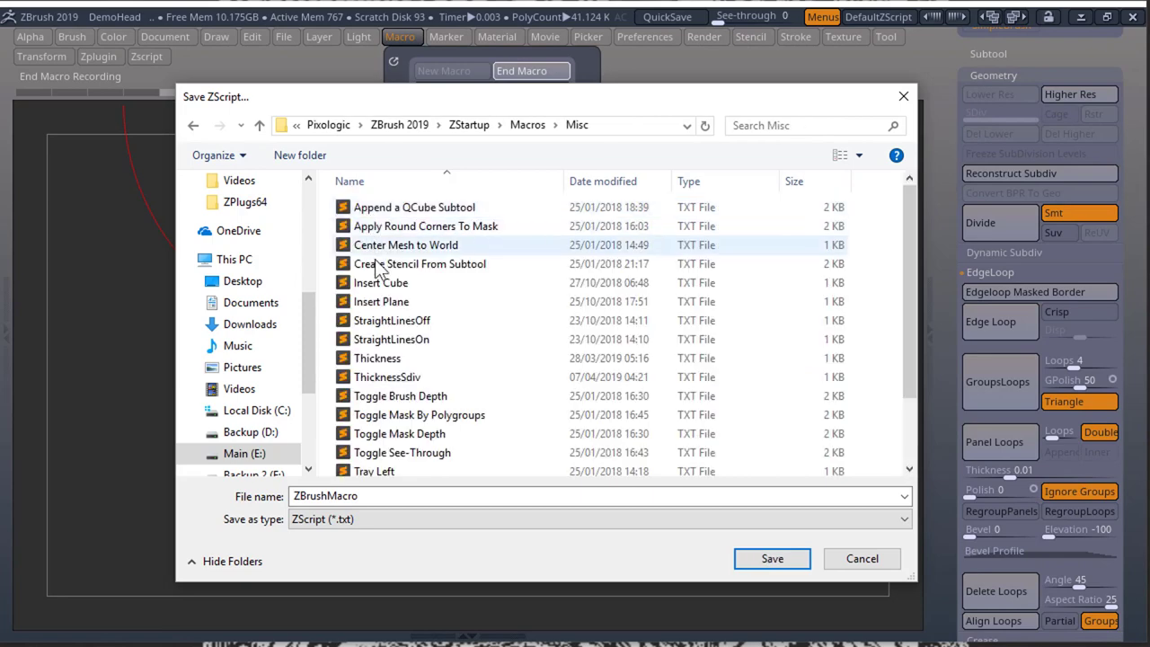
Name the macro file Thickness
double_click(380, 494)
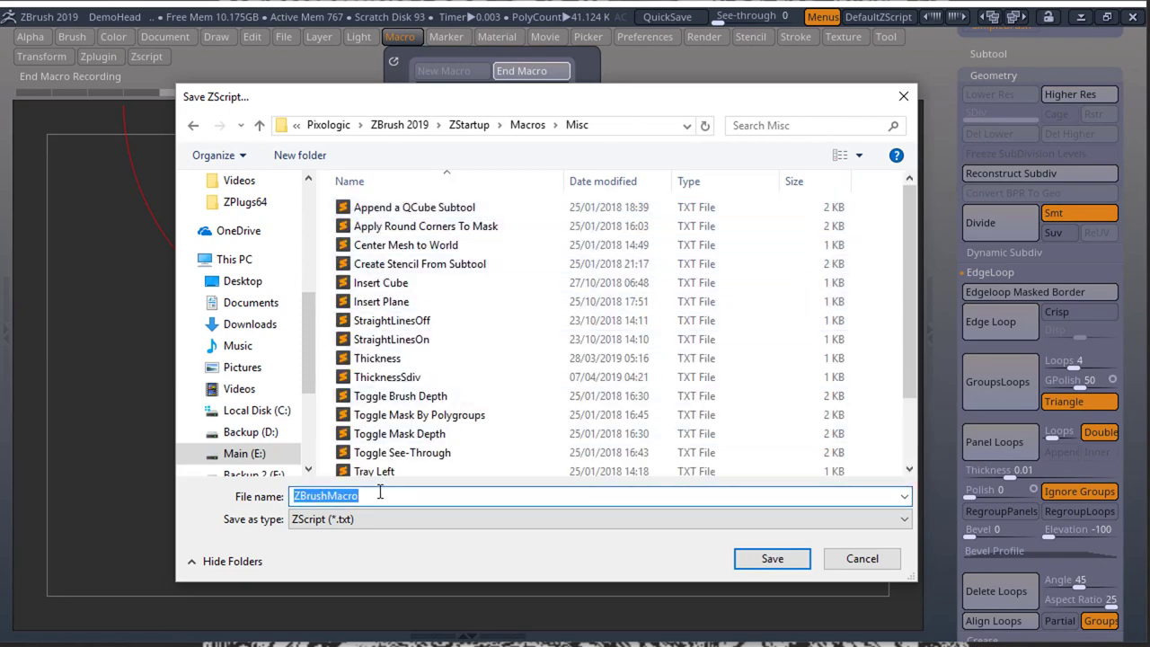
type("Thickness")
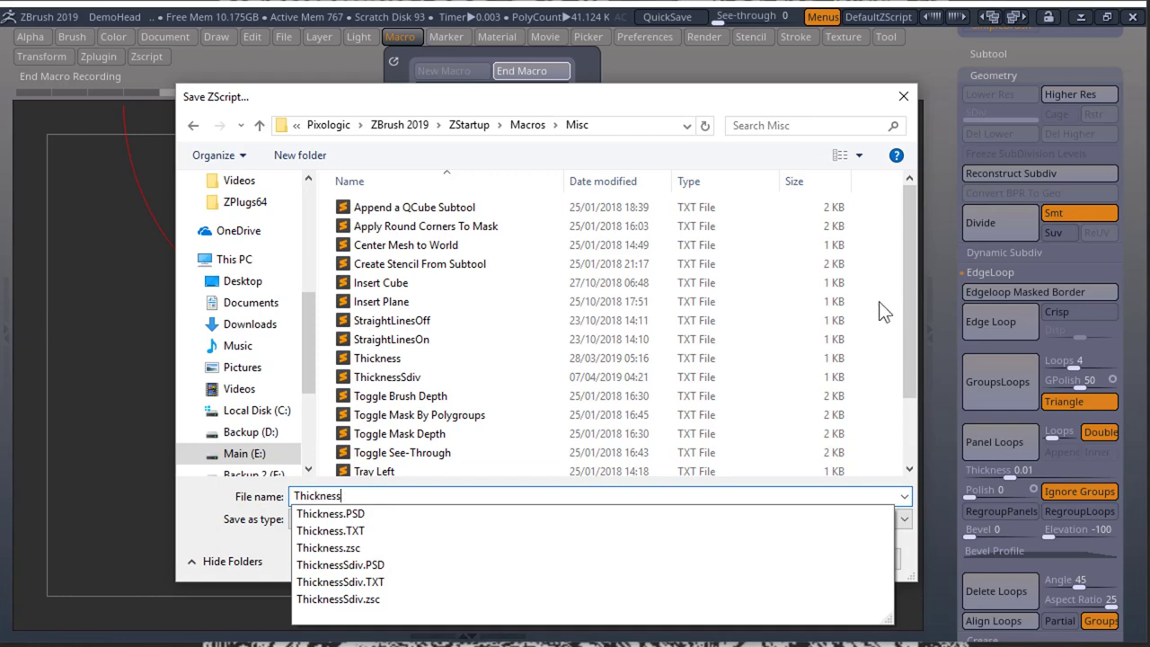
left_click(914, 264)
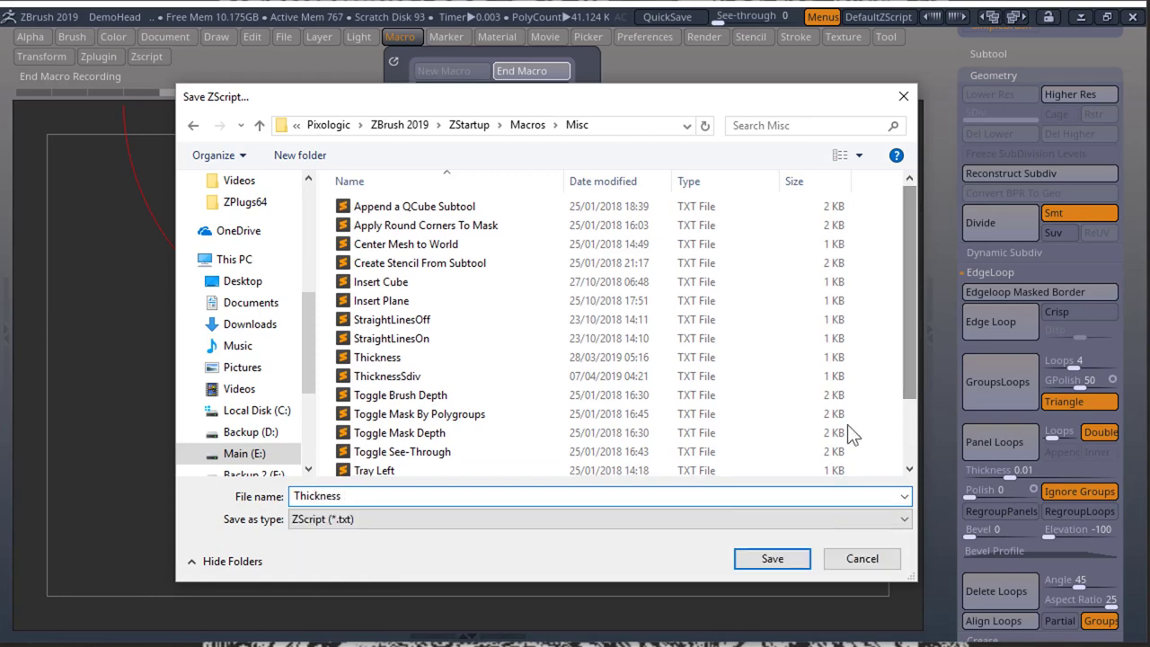
Save the Thickness macro and reload DemoHead.ZPR without saving changes
left_click(771, 559)
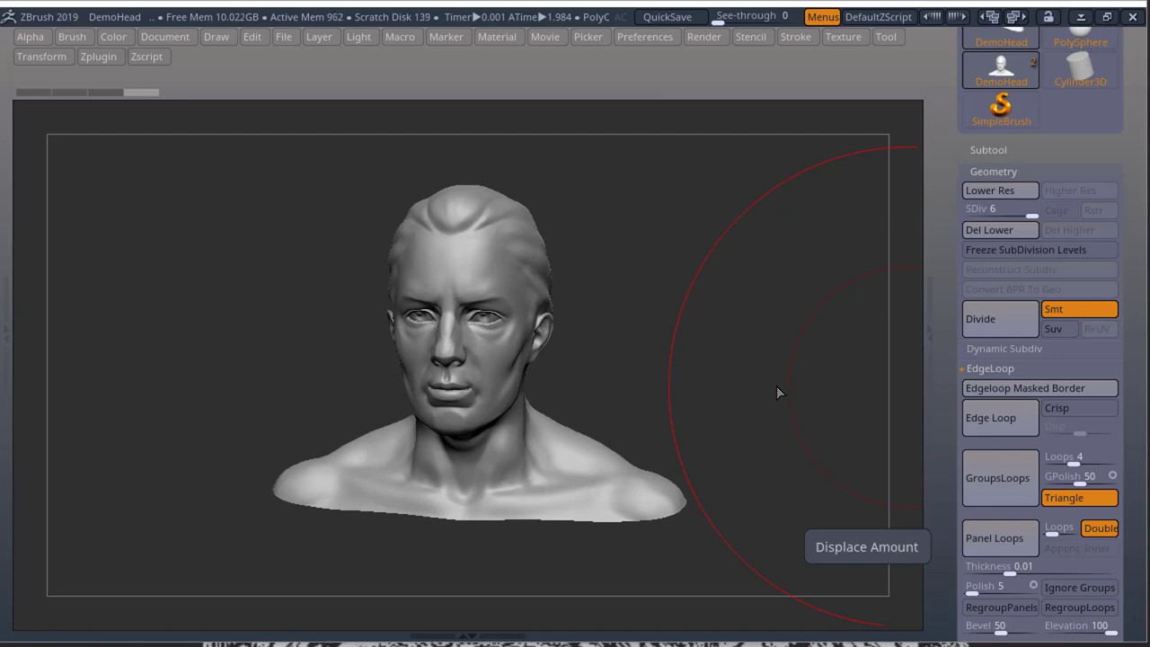
left_click_drag(789, 383, 751, 381)
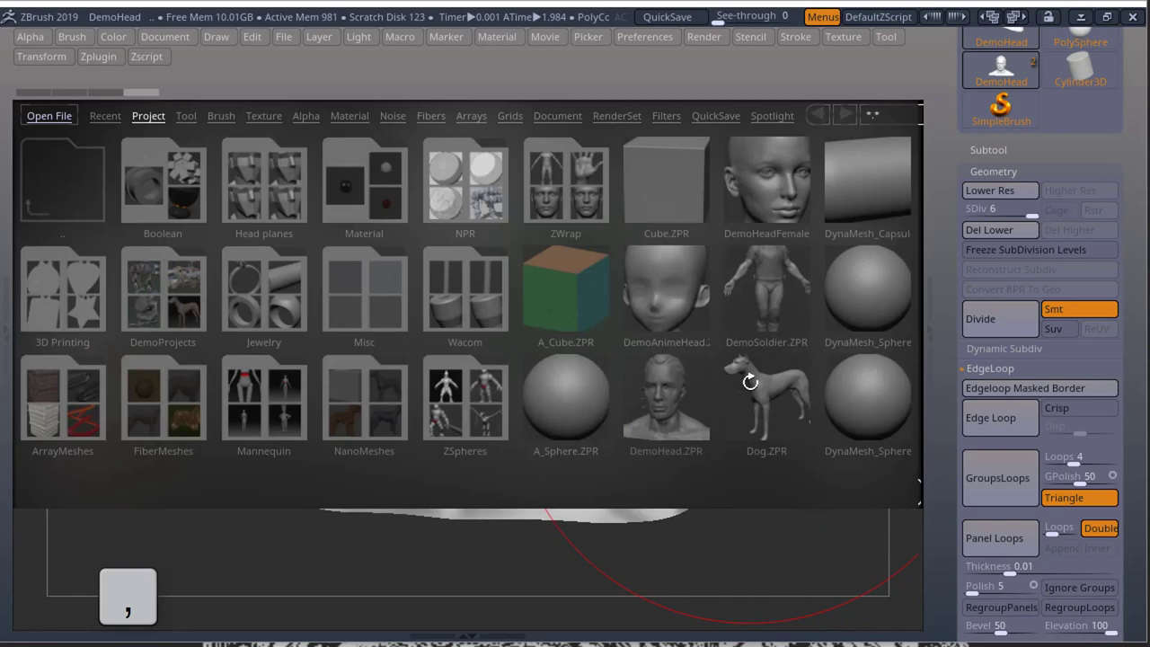
double_click(674, 407)
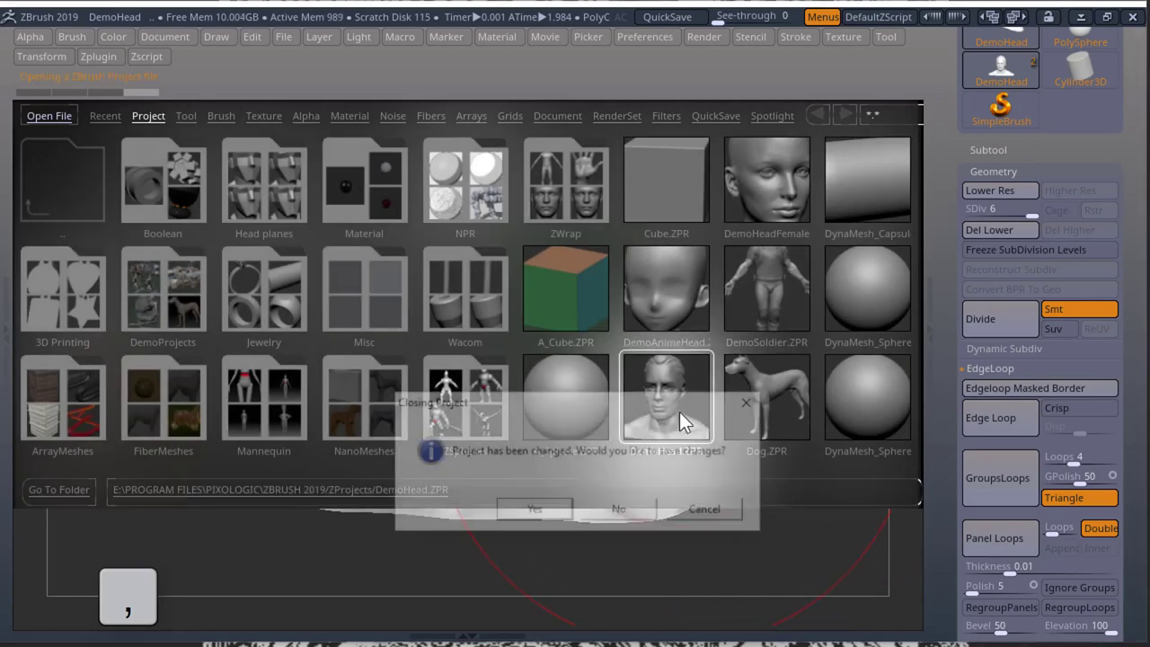
left_click(649, 508)
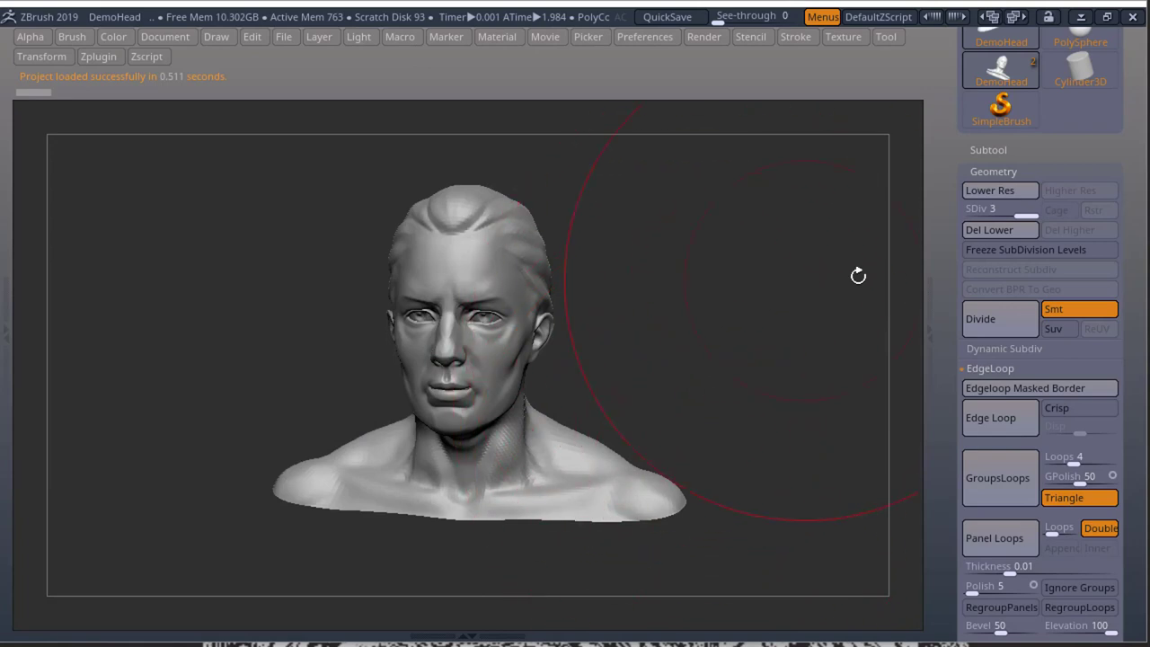
Divide the head up to SDiv 6, then drop it to level 1
left_click(1007, 314)
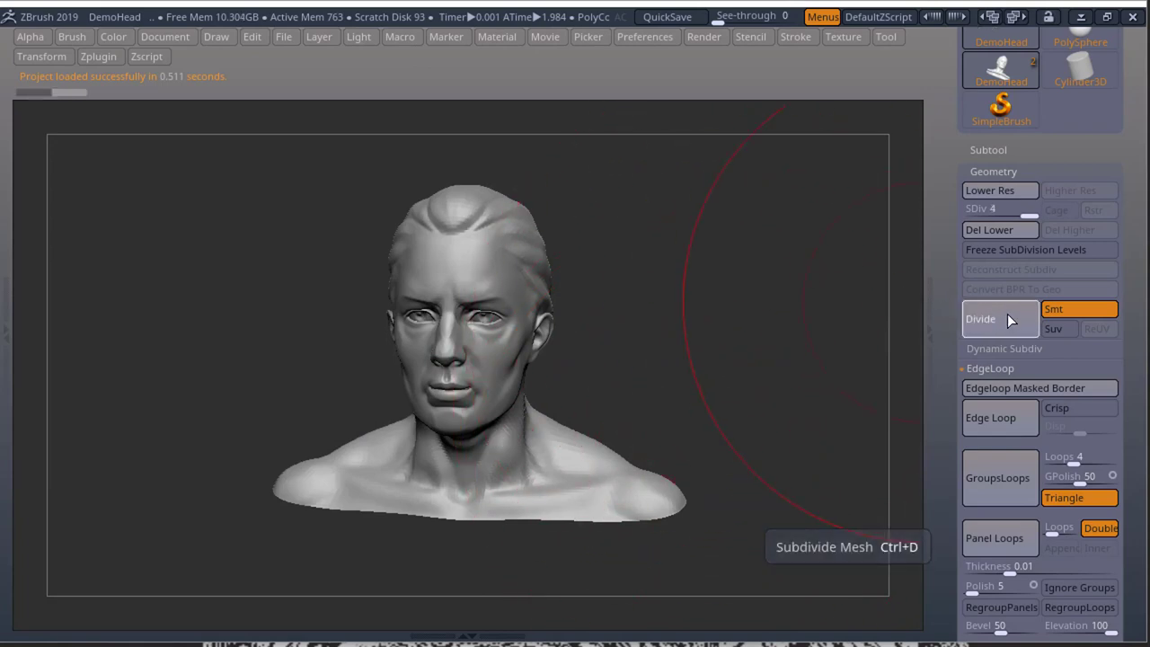
left_click(1008, 318)
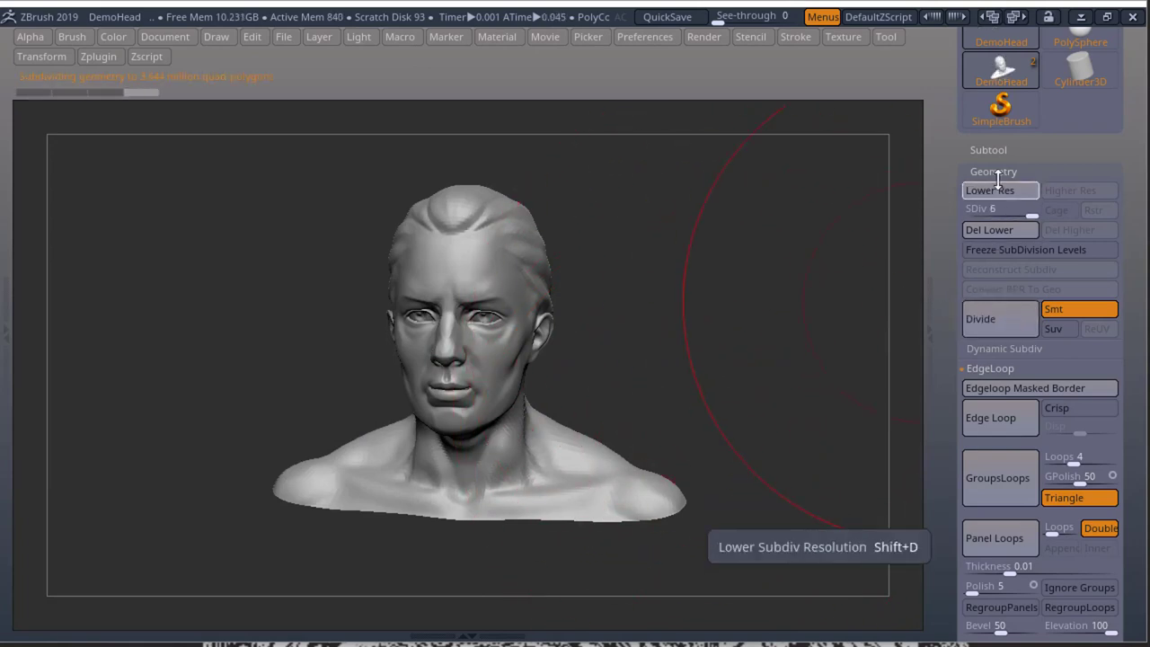
left_click(979, 212)
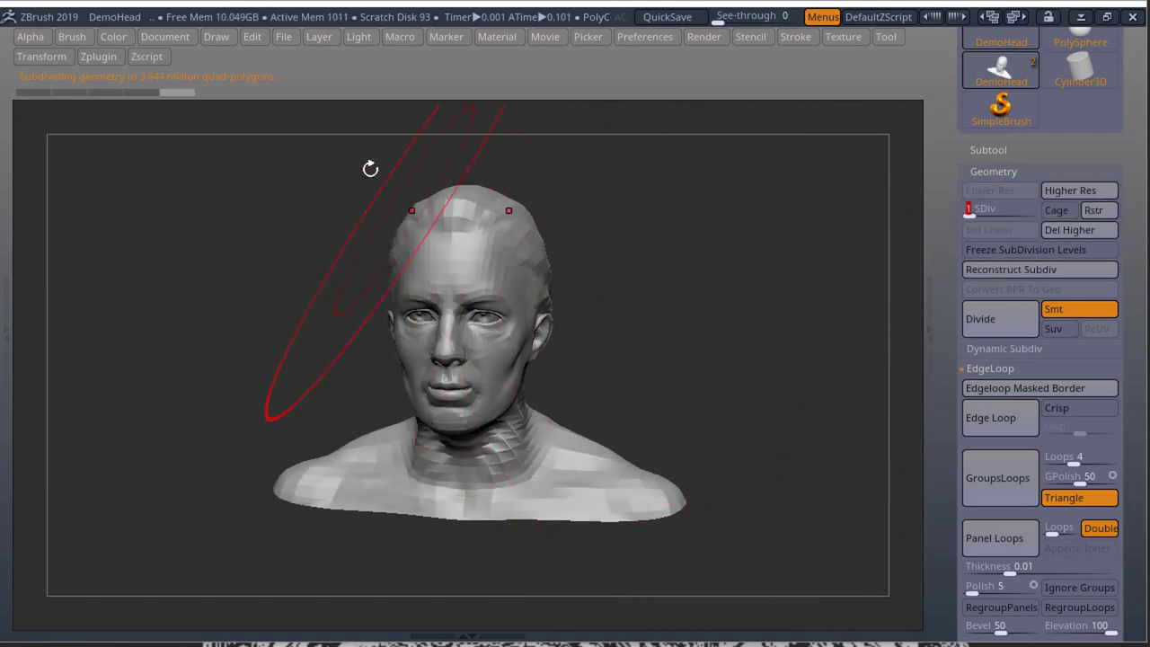
Start a new macro, raise the head to SDiv 6 and delete its lower levels
left_click(400, 37)
left_click(429, 69)
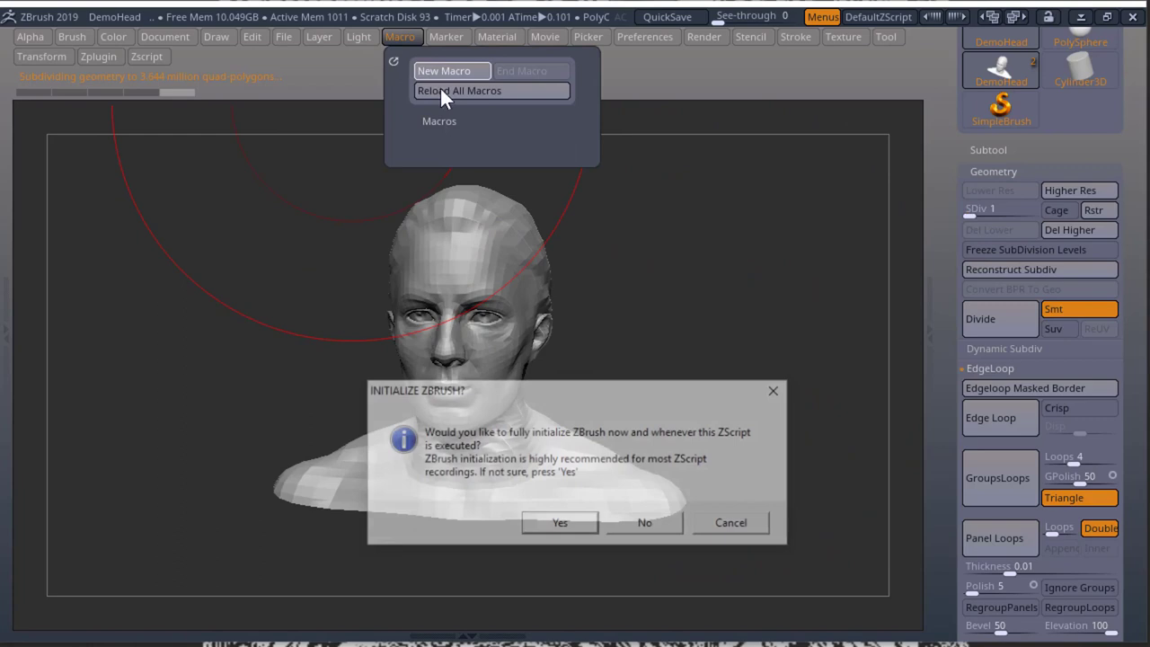
left_click(648, 524)
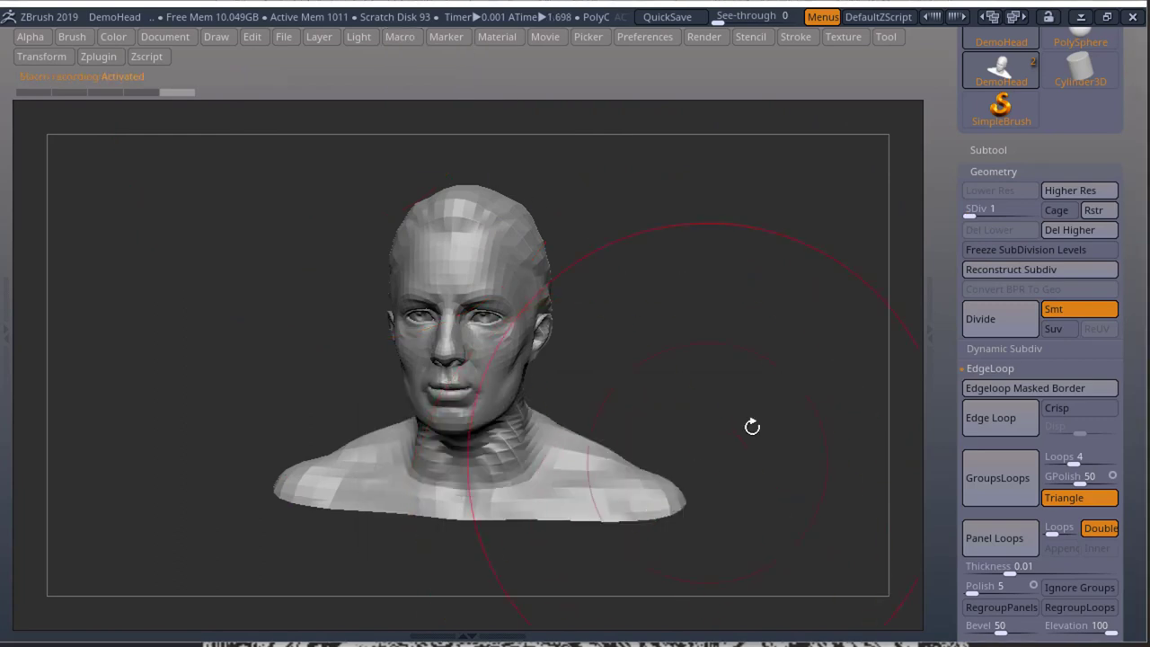
left_click(1079, 192)
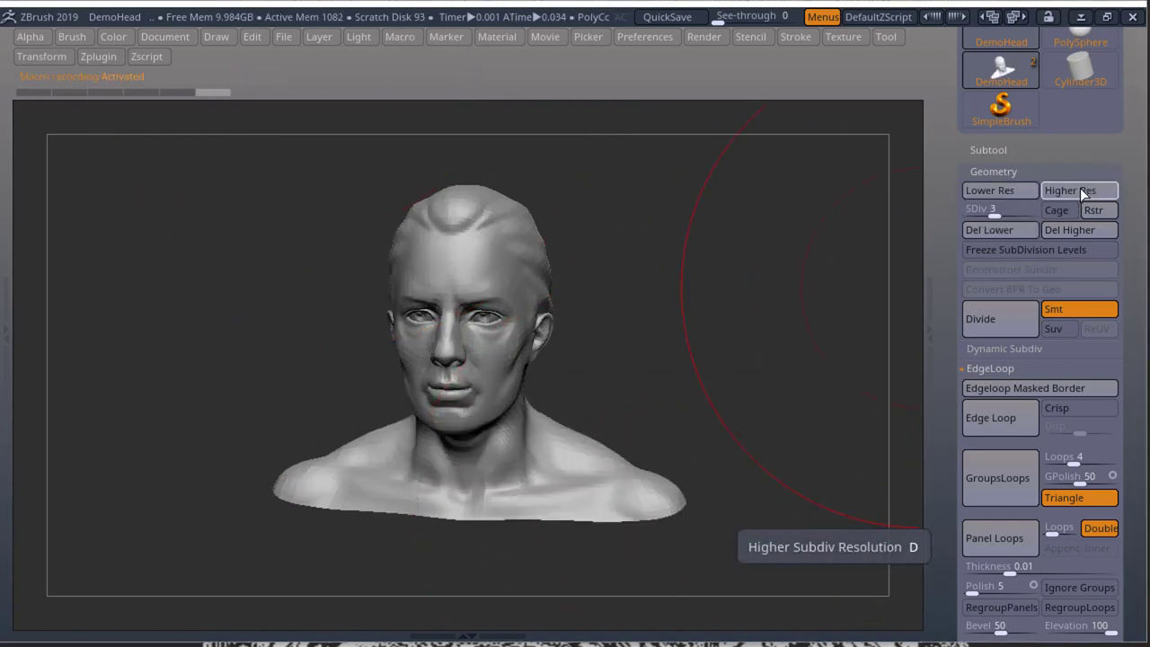
left_click(1082, 190)
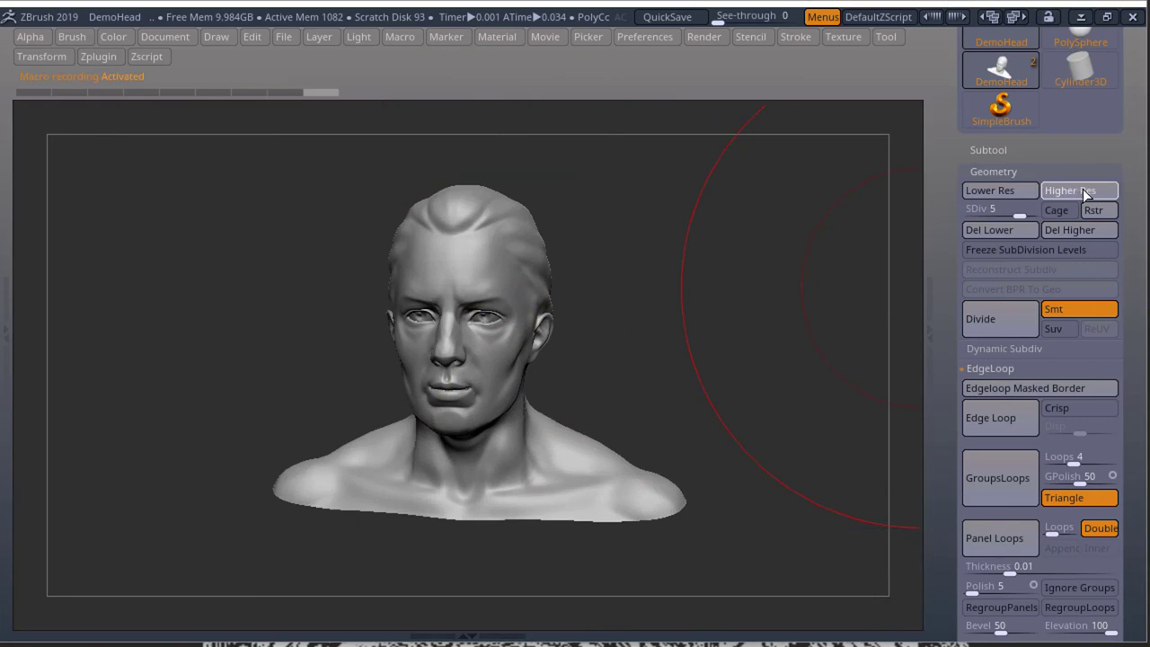
left_click(1082, 190)
left_click(1001, 230)
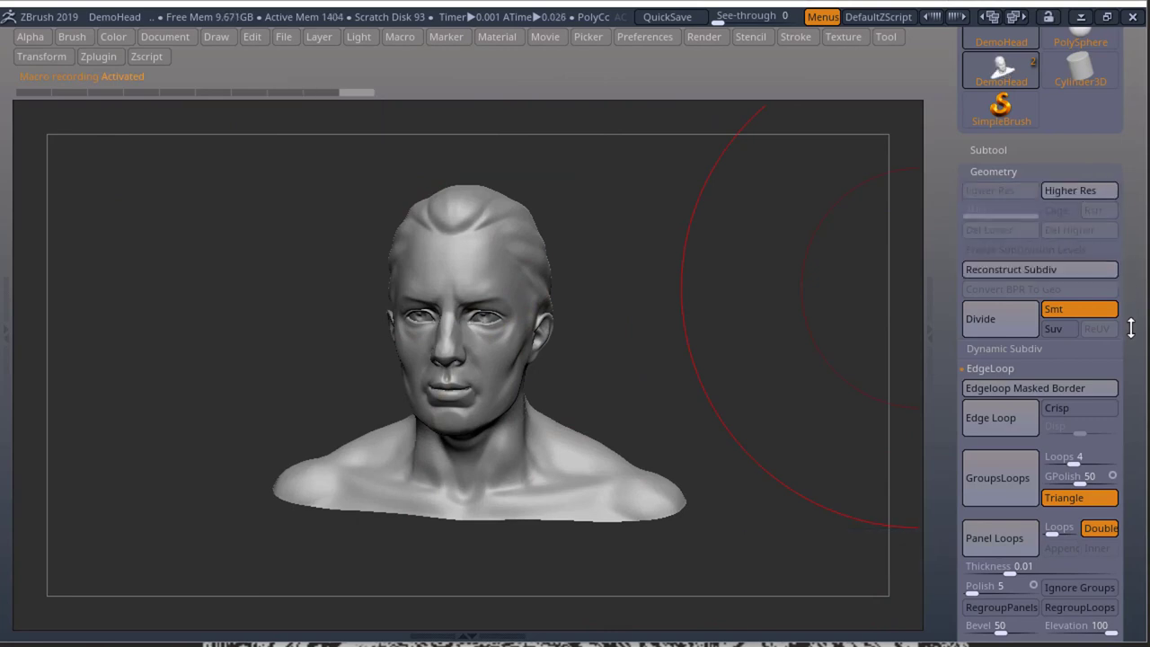
Set Panel Loops Bevel 0 and Elevation -100, with Ignore Groups enabled
scroll(1054, 307, "down", 3)
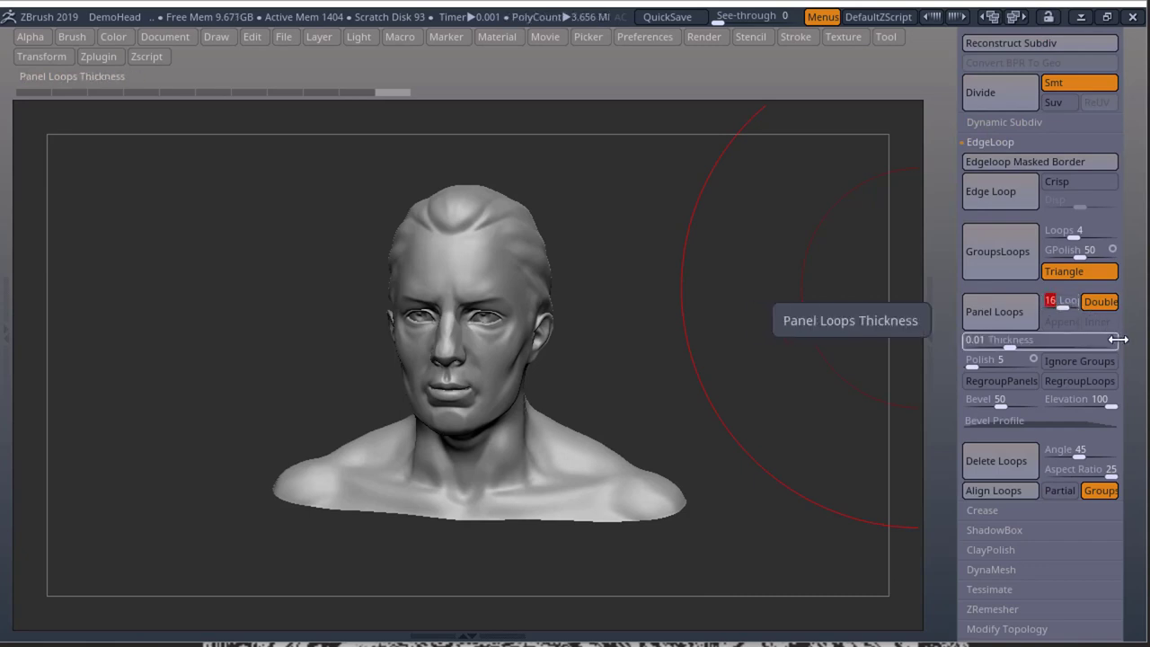
scroll(975, 331, "down", 1)
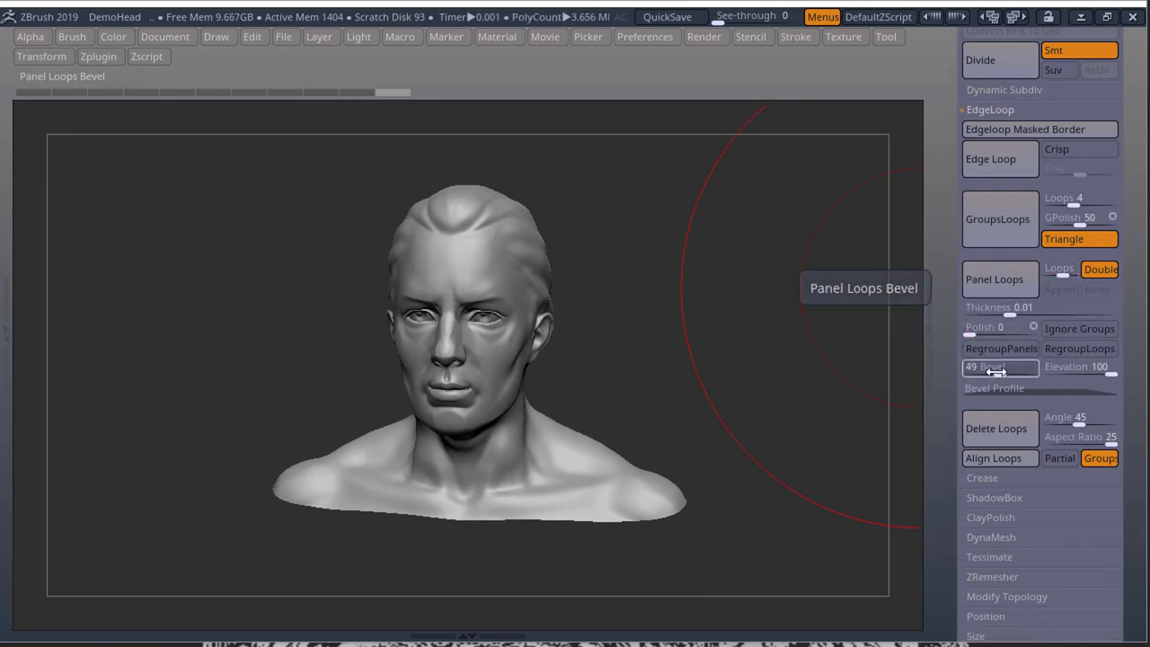
left_click_drag(975, 369, 948, 368)
left_click_drag(1077, 370, 1033, 368)
left_click(1090, 329)
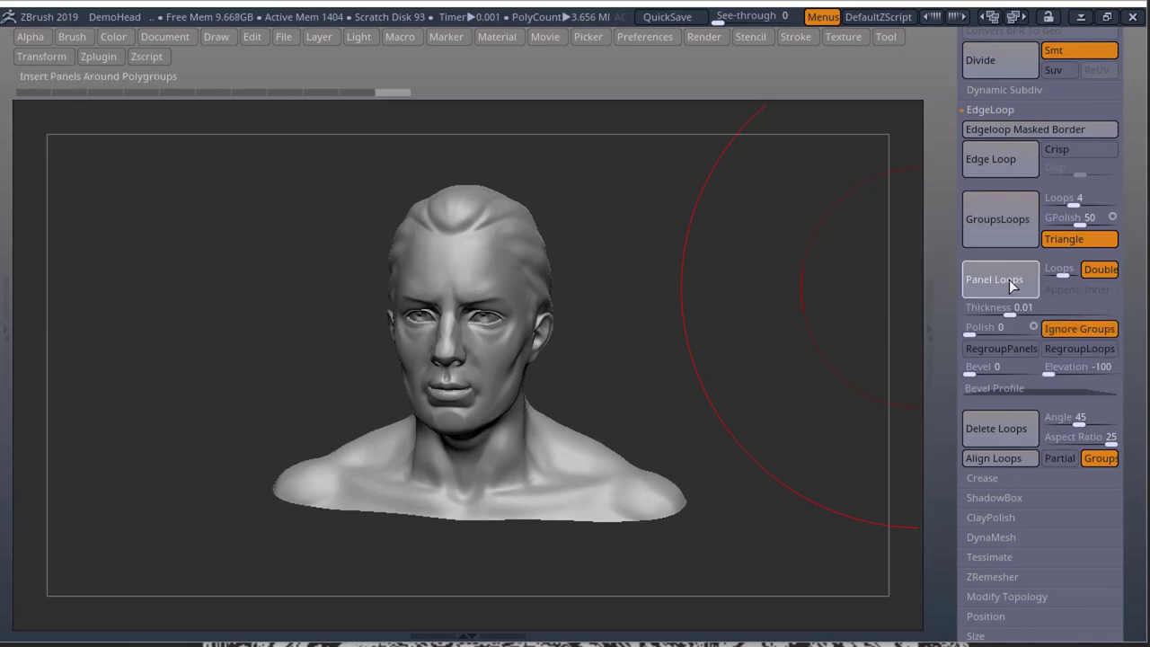
scroll(1020, 216, "up", 3)
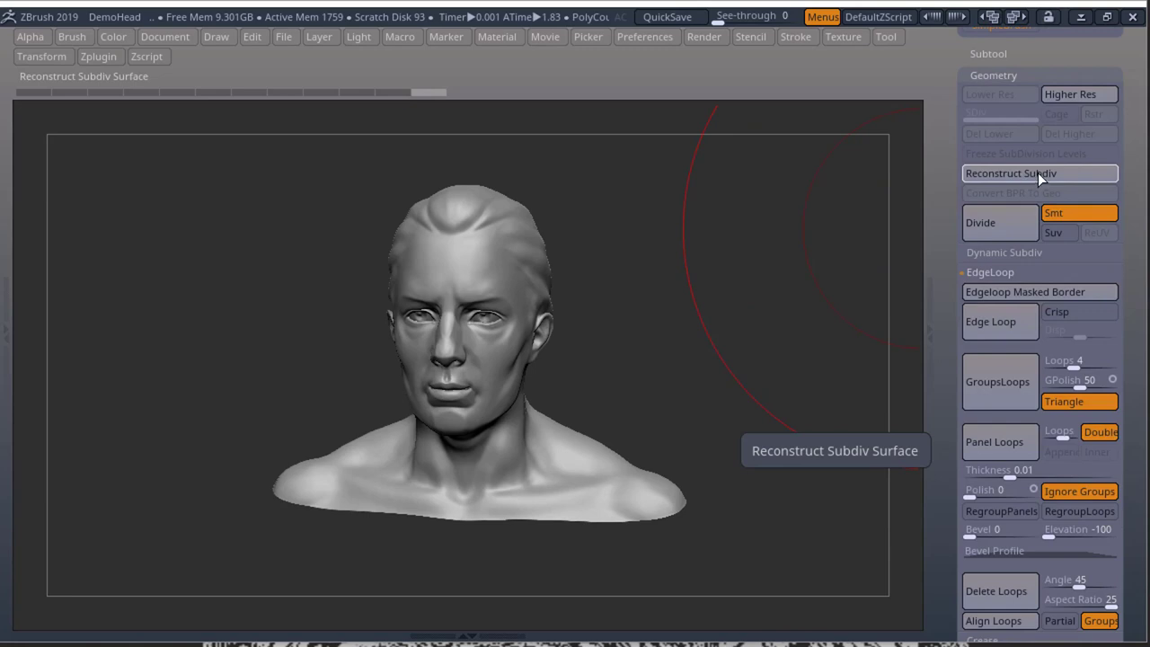
Reconstruct Subdiv to bring DemoHead back to SDiv 1, then open the Macro menu
left_click(1038, 174)
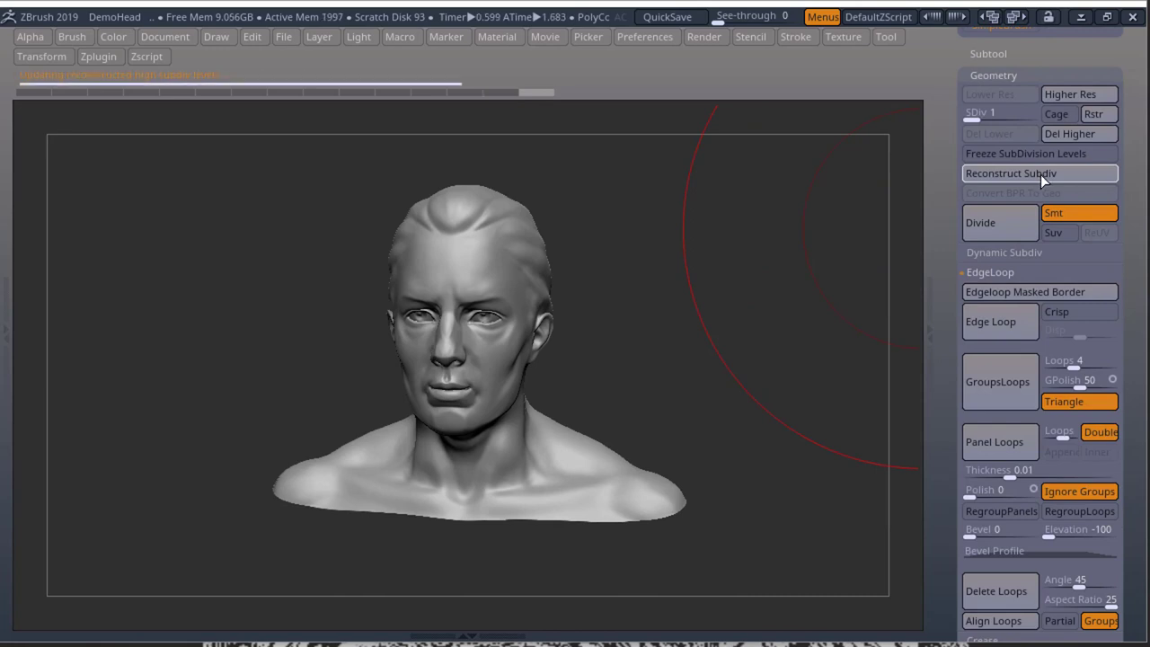
left_click(400, 35)
End the macro recording and target ThicknessSdiv in the Macros Misc folder for saving
left_click(513, 70)
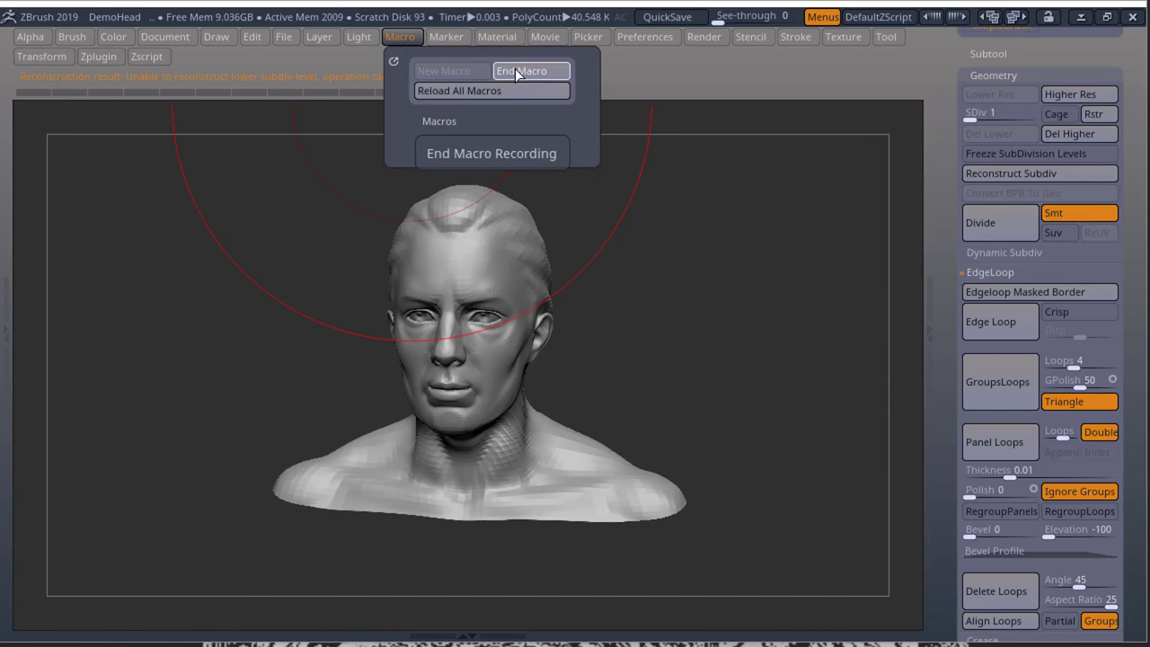
left_click(515, 71)
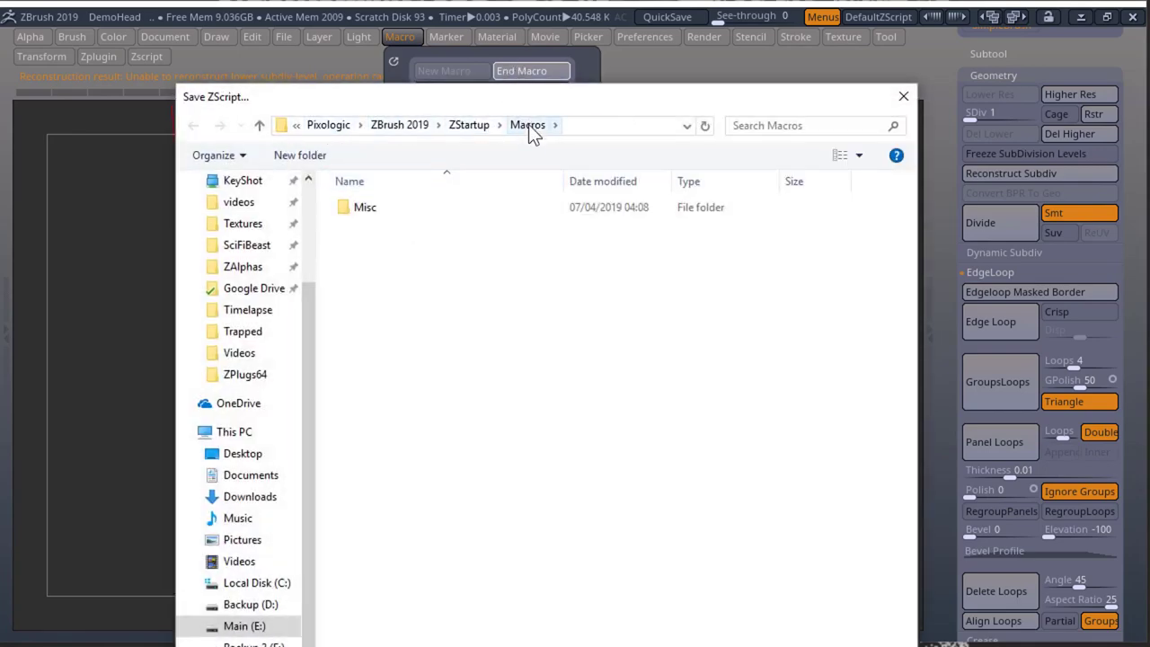
double_click(359, 207)
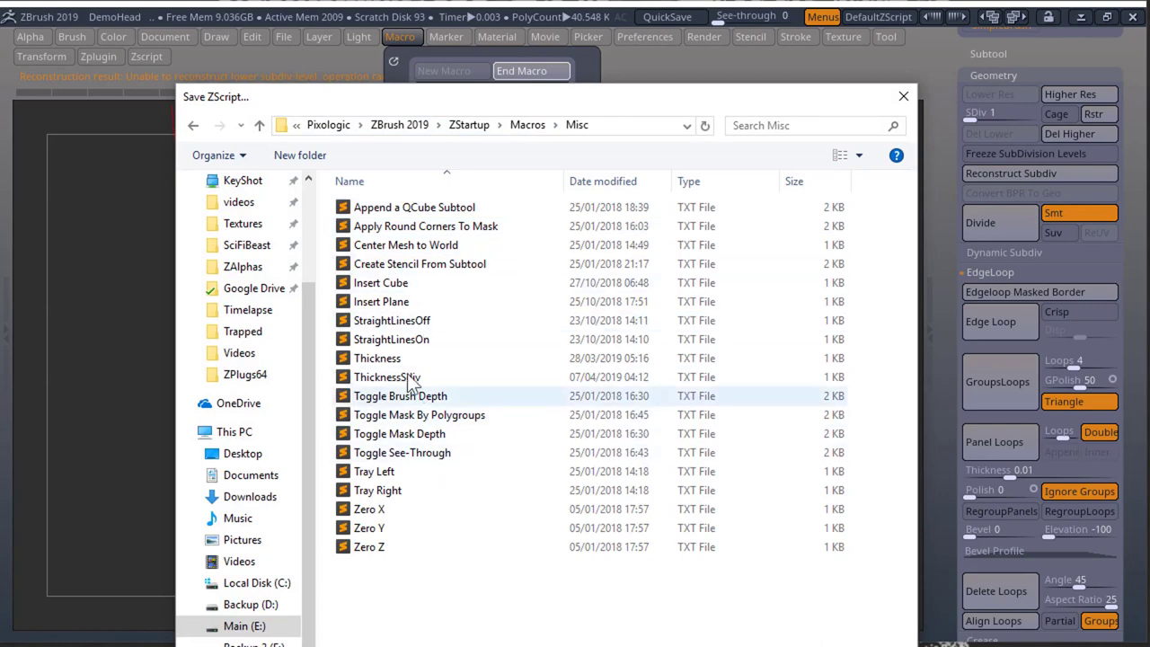
left_click(412, 379)
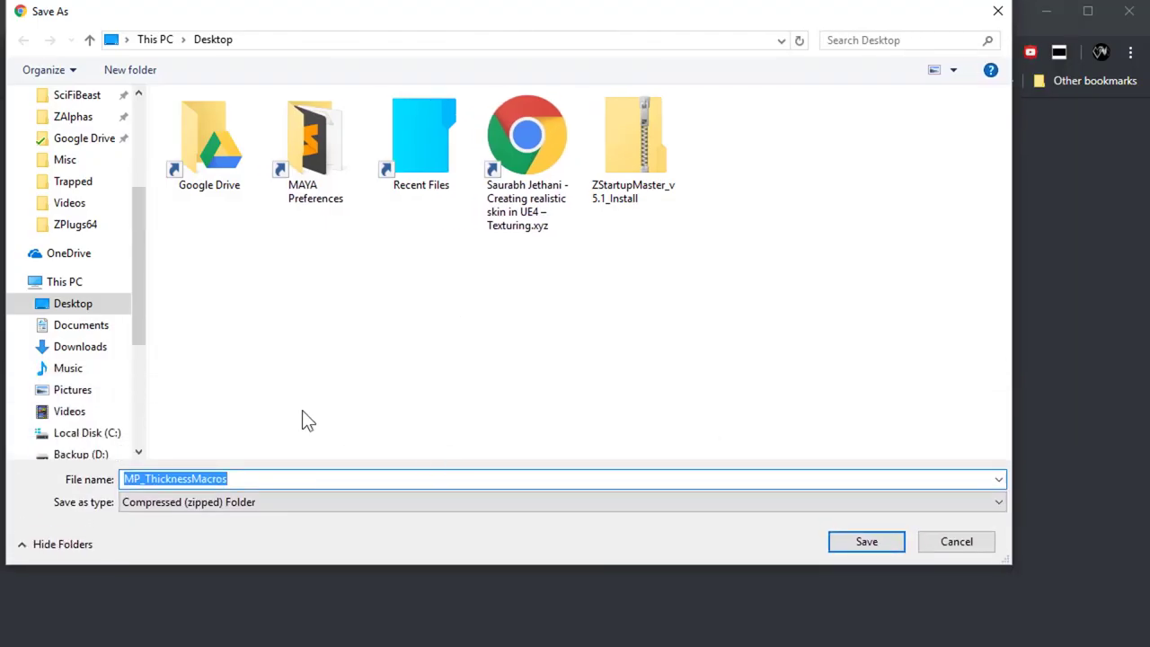
Save the MP_ThicknessMacros zip download to the Desktop
left_click(858, 546)
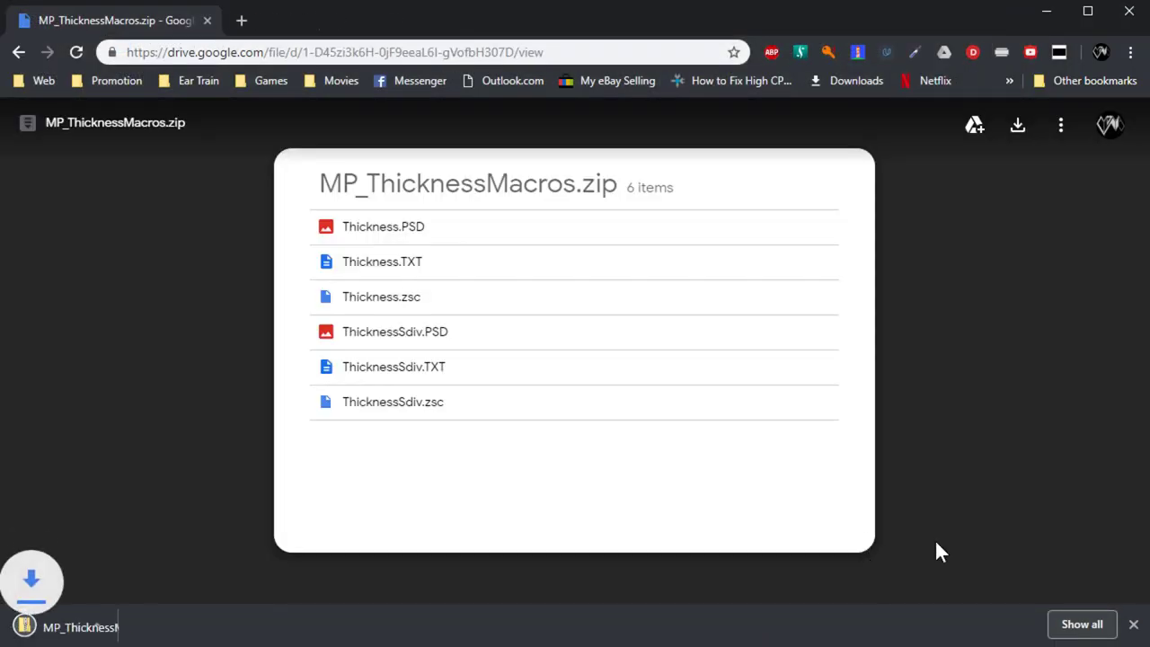
Open the downloaded MP_ThicknessMacros zip and select all six macro files
left_click(120, 632)
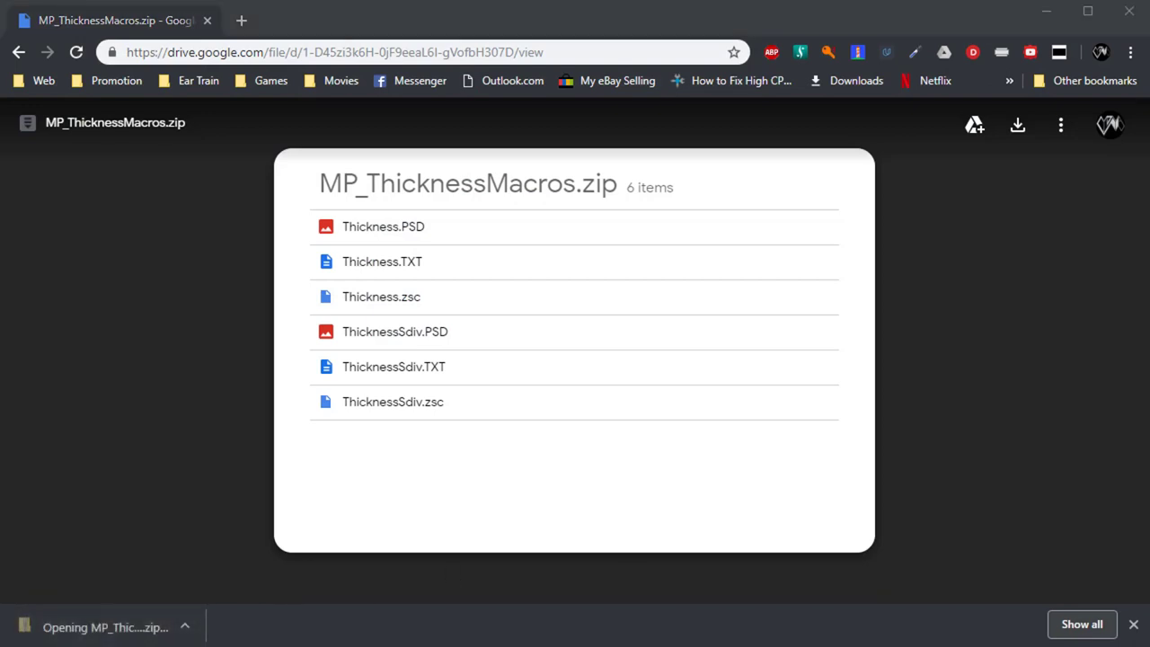
left_click_drag(326, 218, 206, 158)
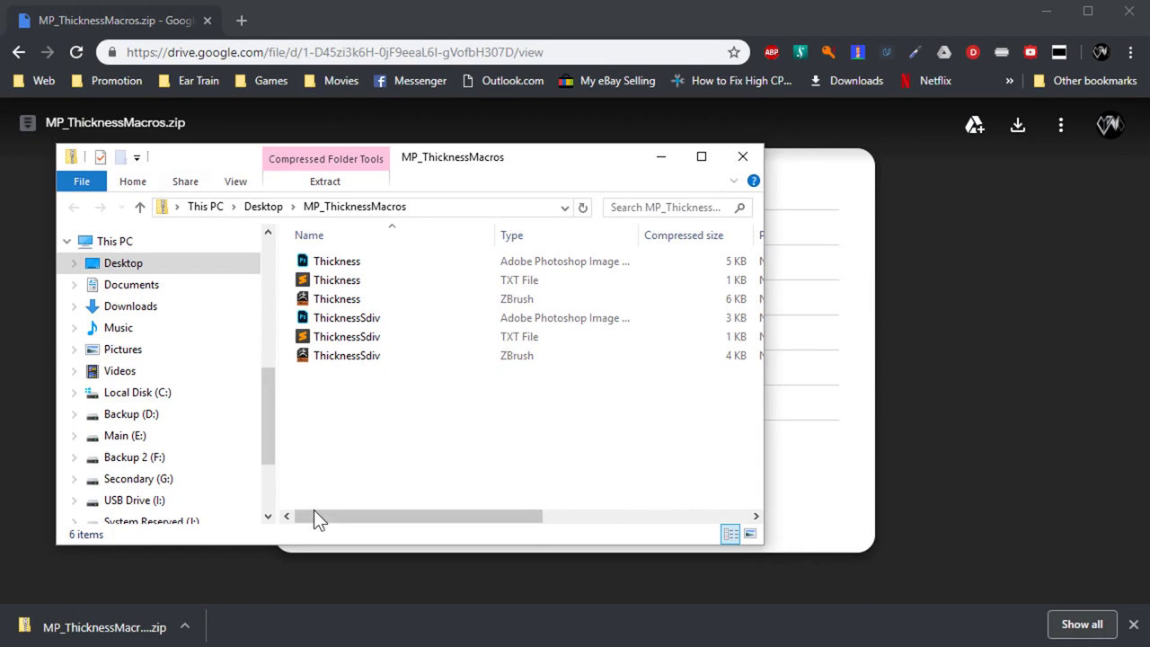
left_click_drag(386, 436, 345, 217)
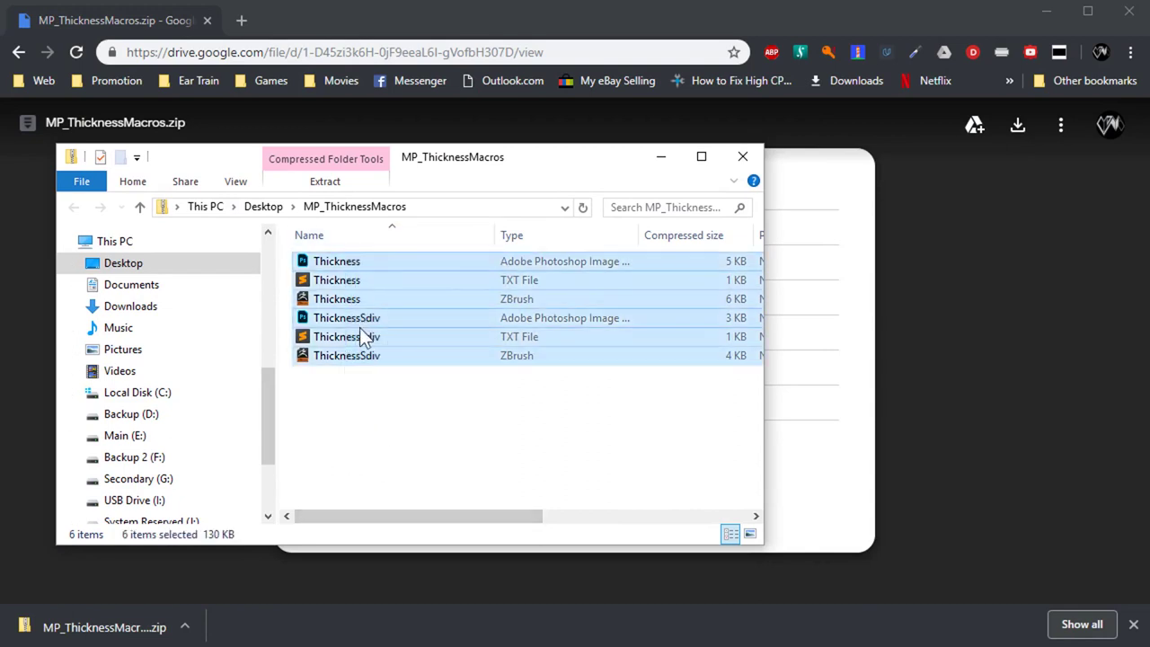
scroll(162, 440, "down", 2)
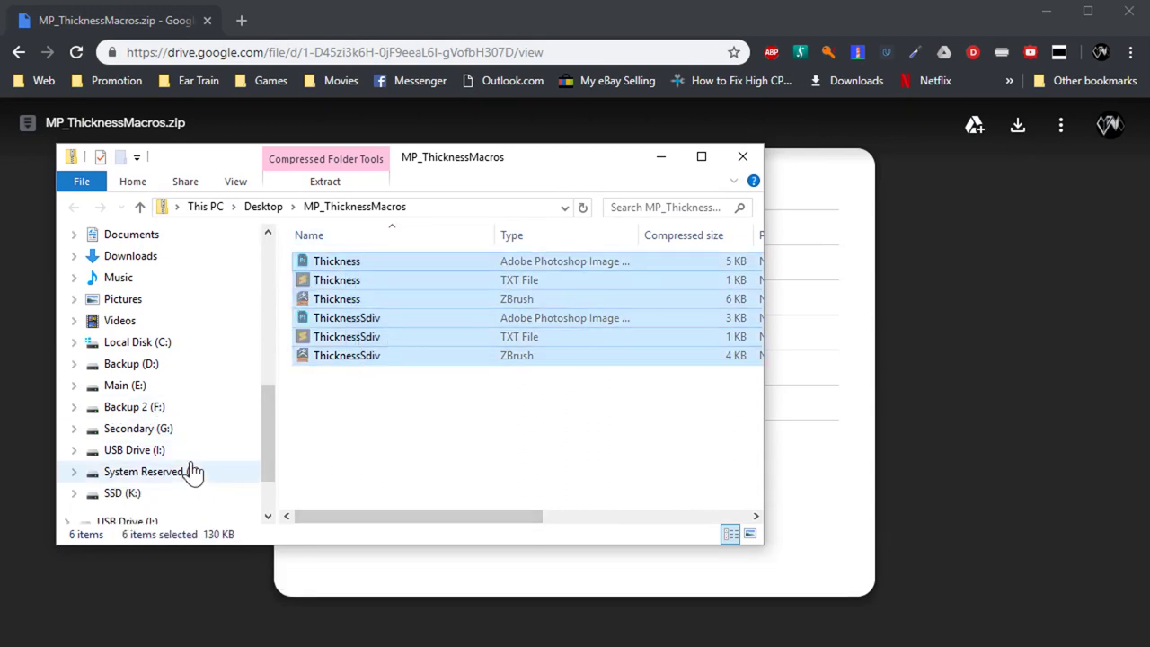
Browse to E:\Program Files\Pixologic\ZBrush 2019
left_click(126, 385)
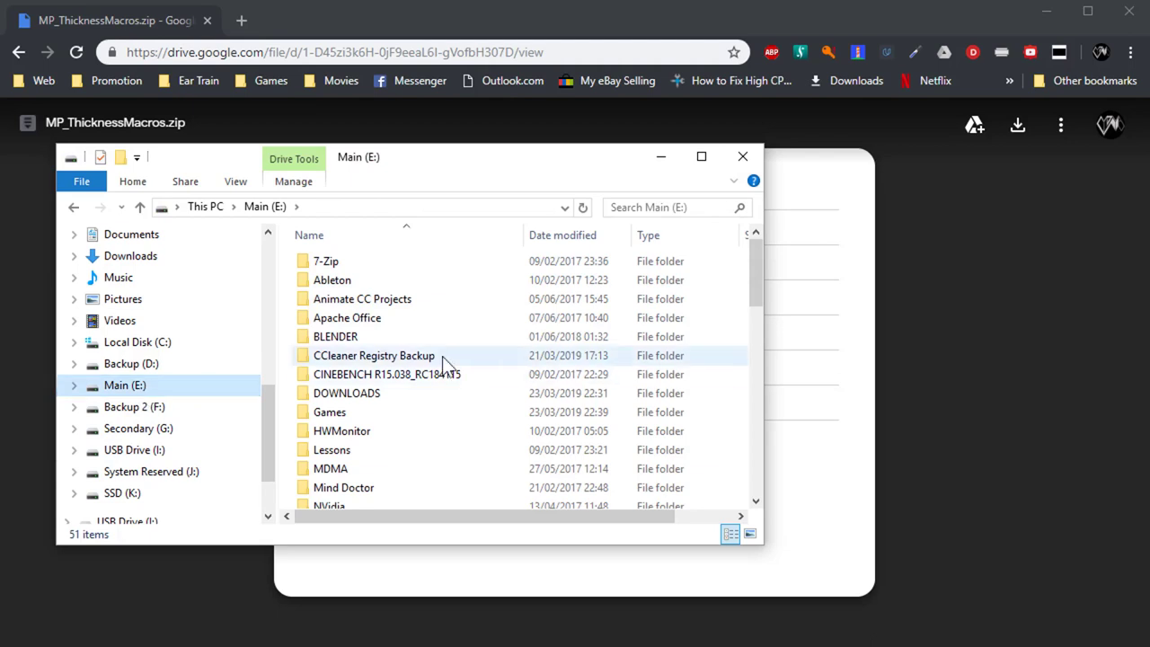
scroll(424, 439, "down", 2)
double_click(356, 428)
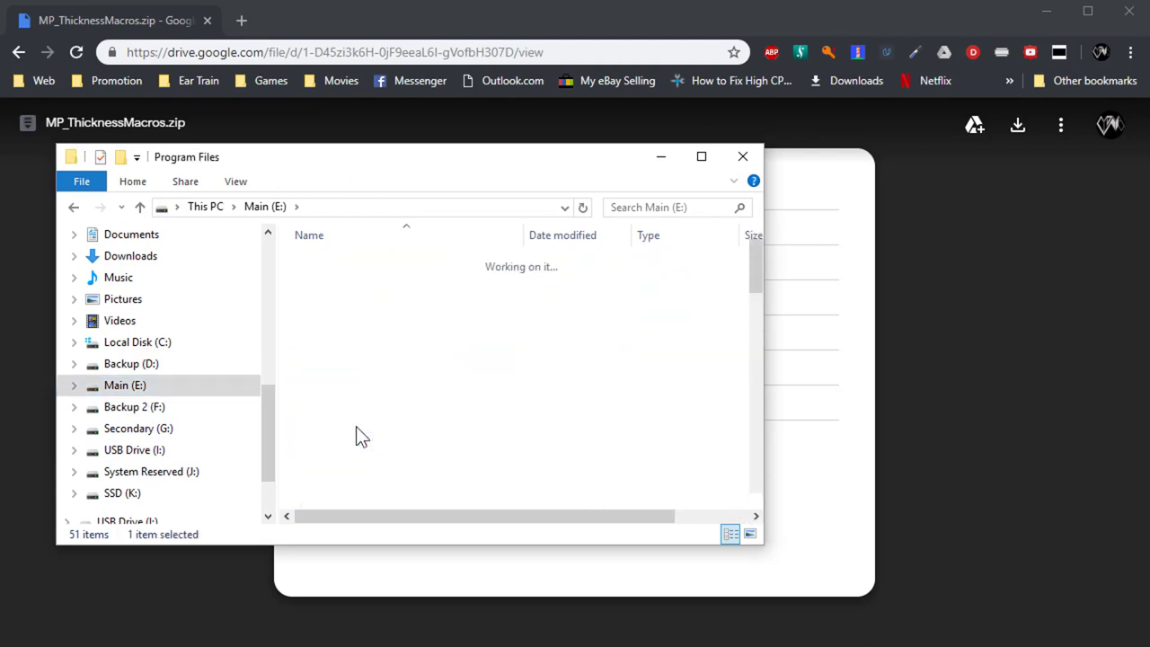
scroll(395, 423, "down", 2)
left_click(395, 424)
scroll(395, 423, "down", 10)
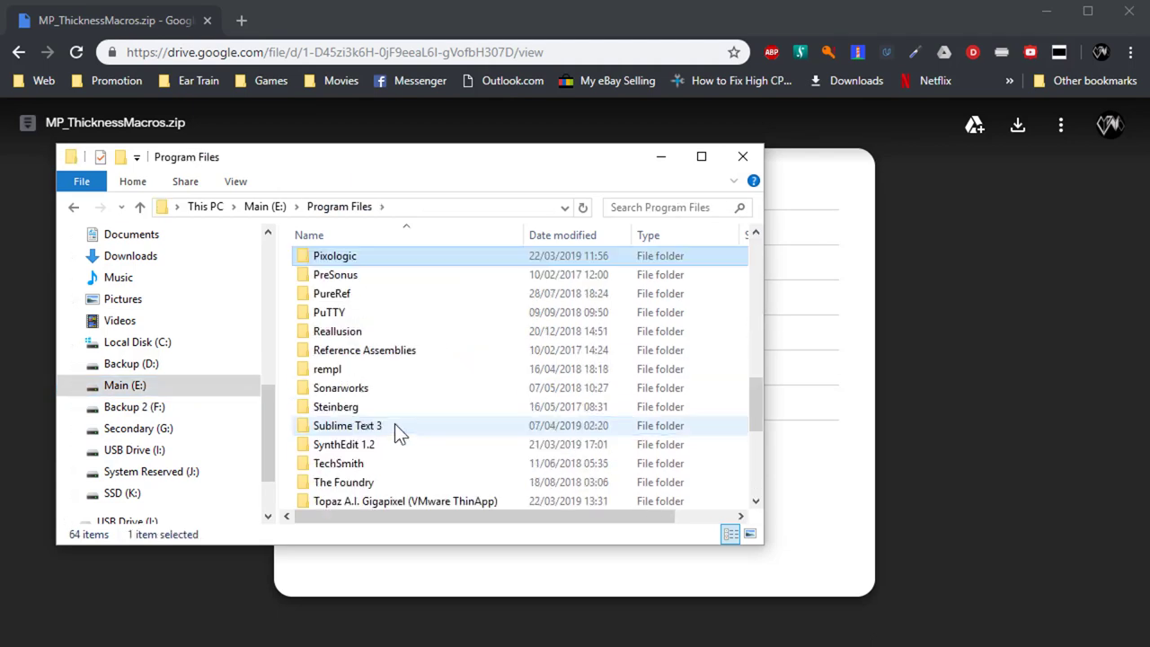
double_click(359, 262)
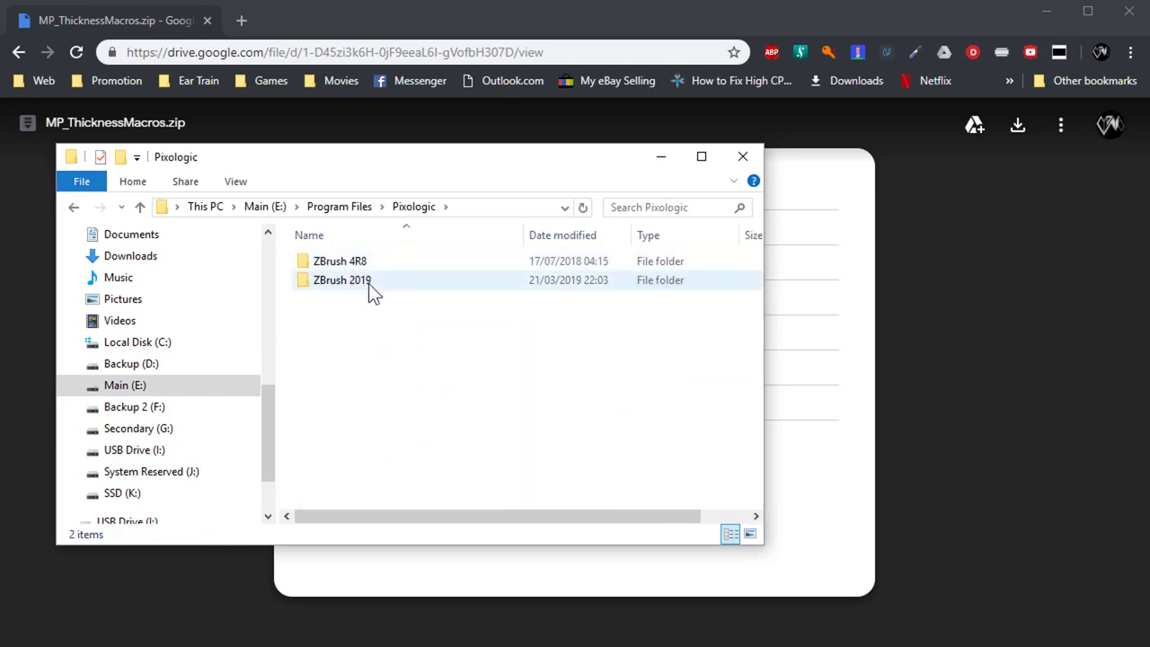
double_click(368, 282)
Move the six macro files into ZStartup\Macros\Misc, replacing the same-named files
scroll(426, 375, "down", 4)
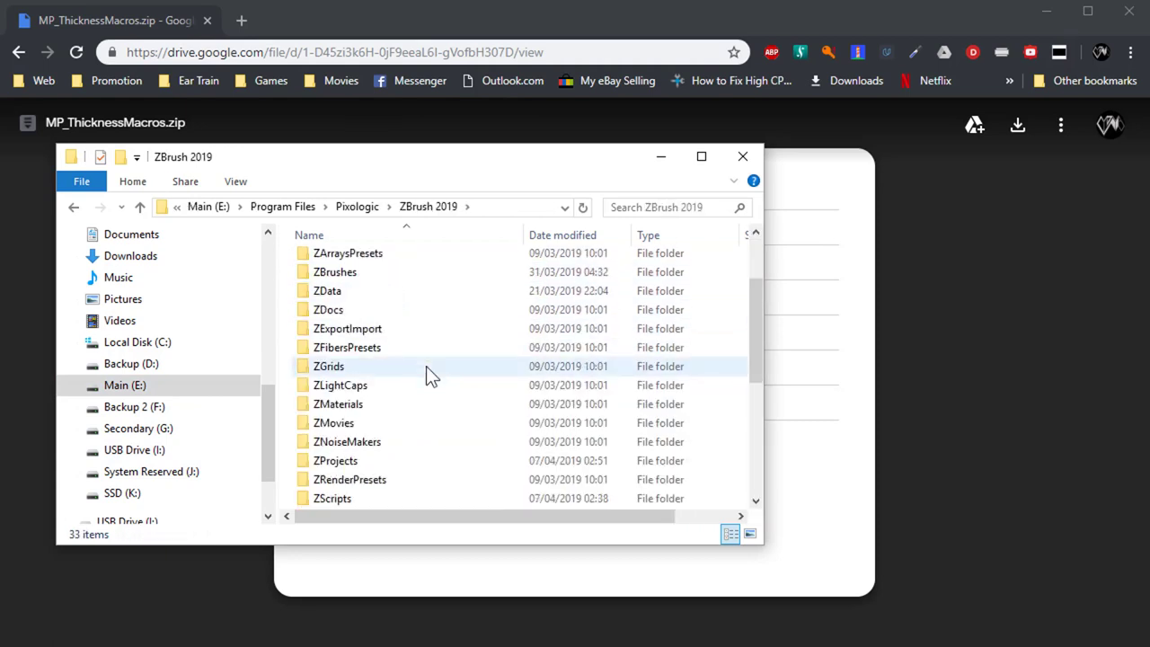
double_click(340, 433)
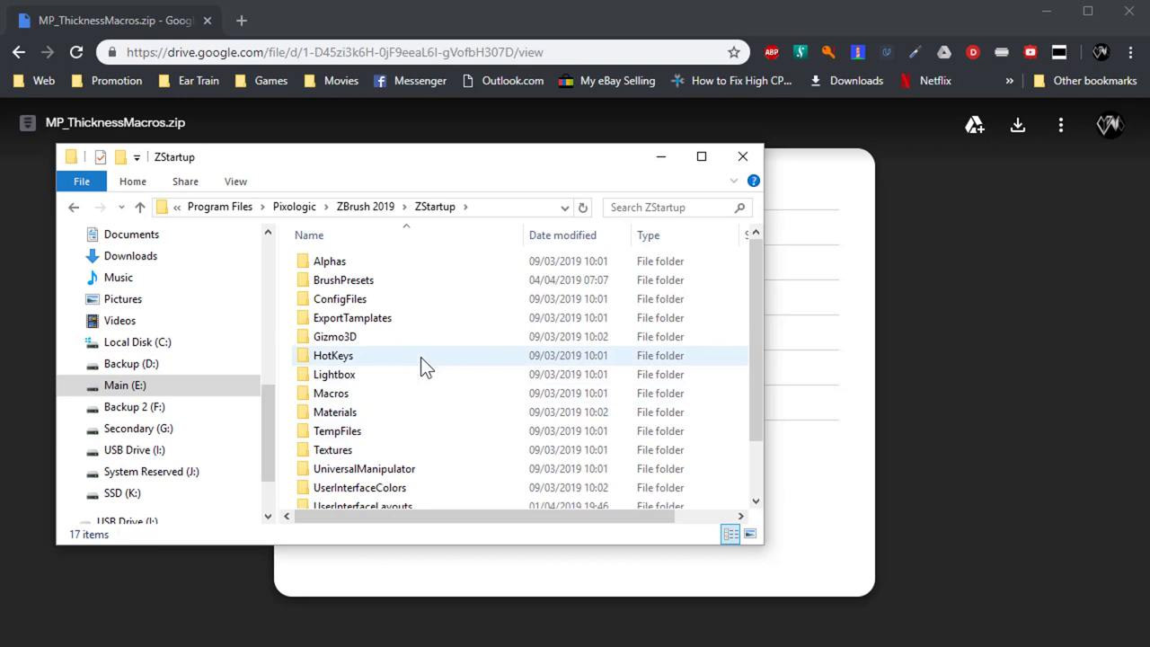
scroll(420, 357, "down", 1)
double_click(341, 328)
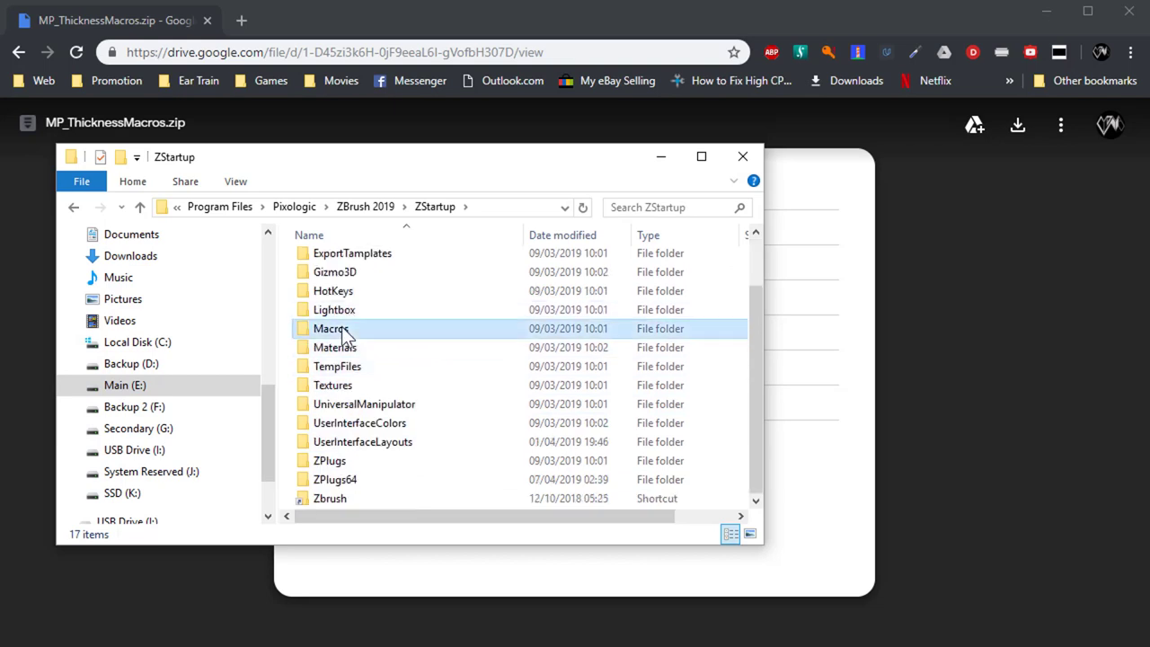
double_click(329, 268)
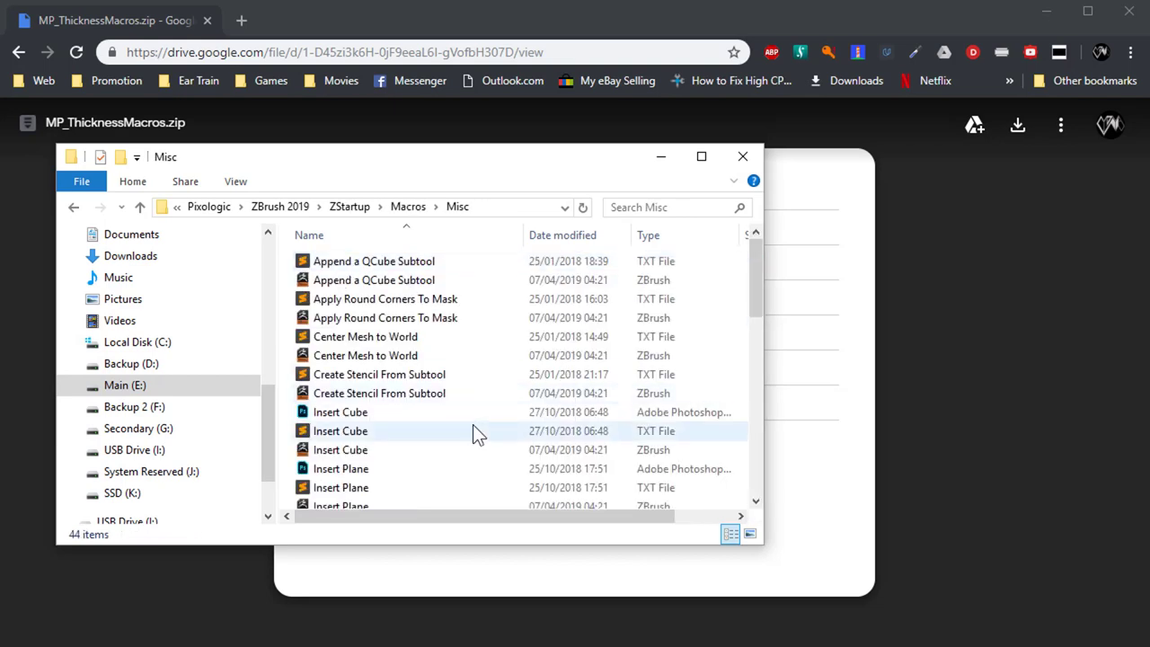
double_click(471, 420)
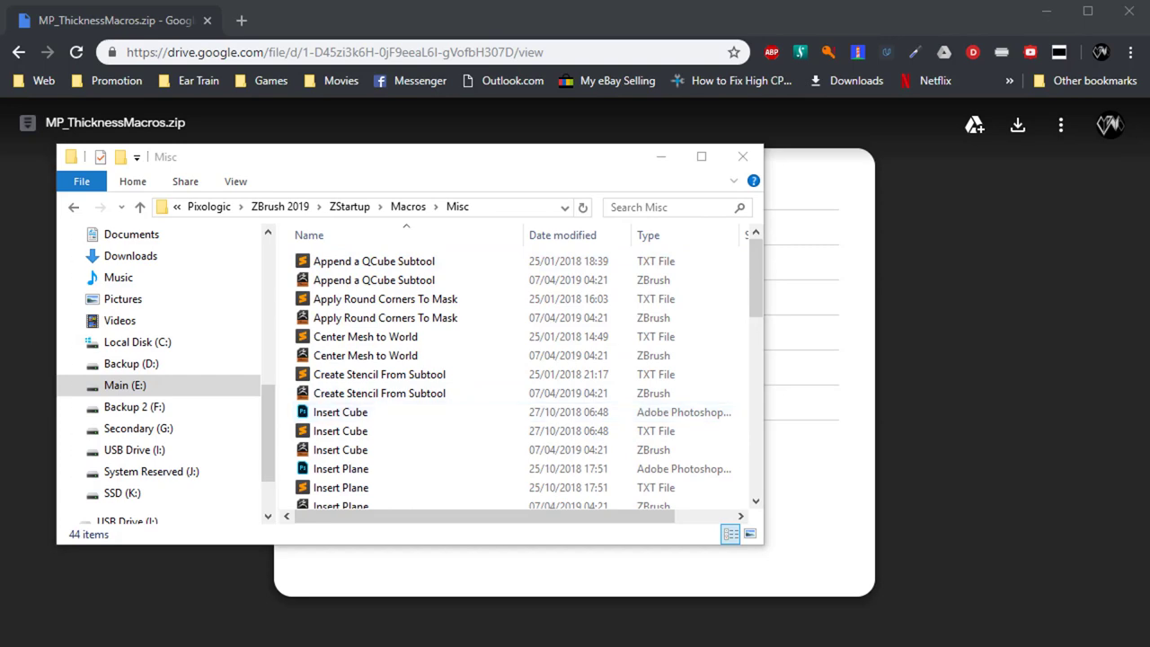
left_click_drag(358, 289, 528, 249)
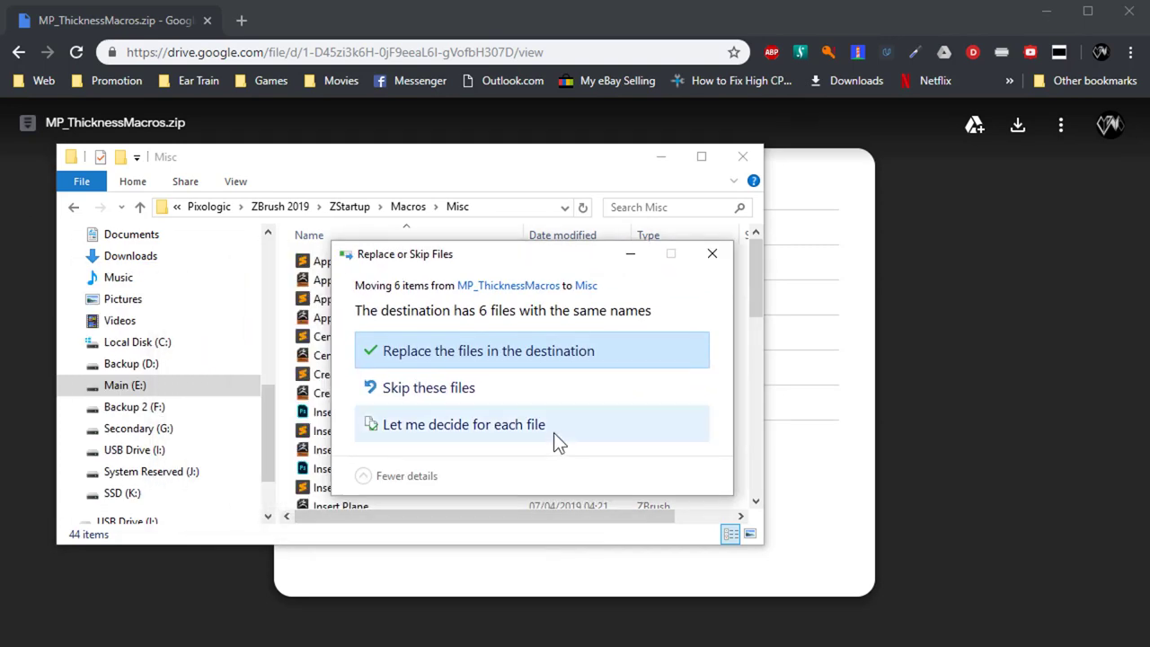
left_click(452, 378)
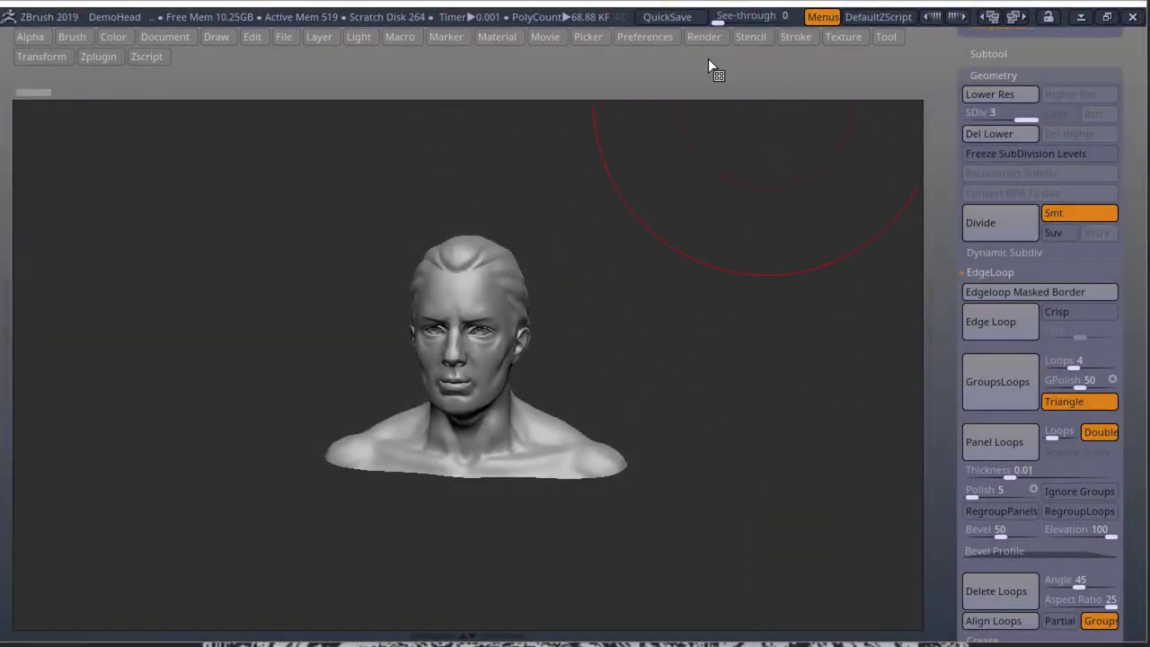
Enable Customize and place Thickness and ThicknessSdiv macro buttons in a strip above the canvas
left_click(644, 38)
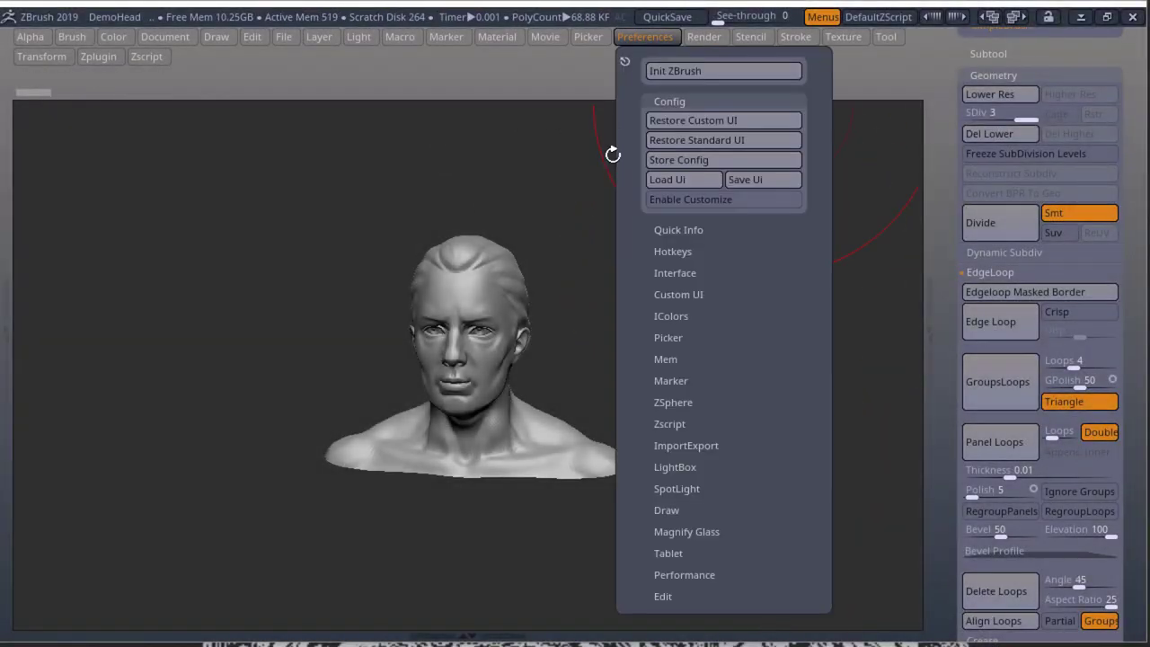
left_click(710, 199)
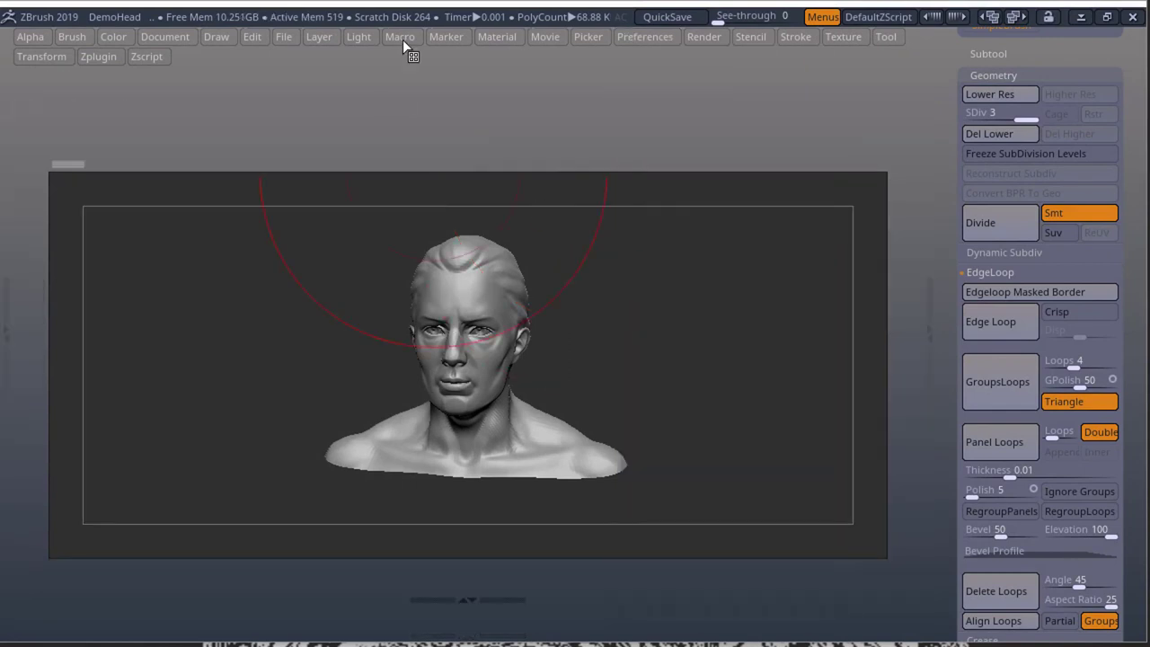
left_click(402, 39)
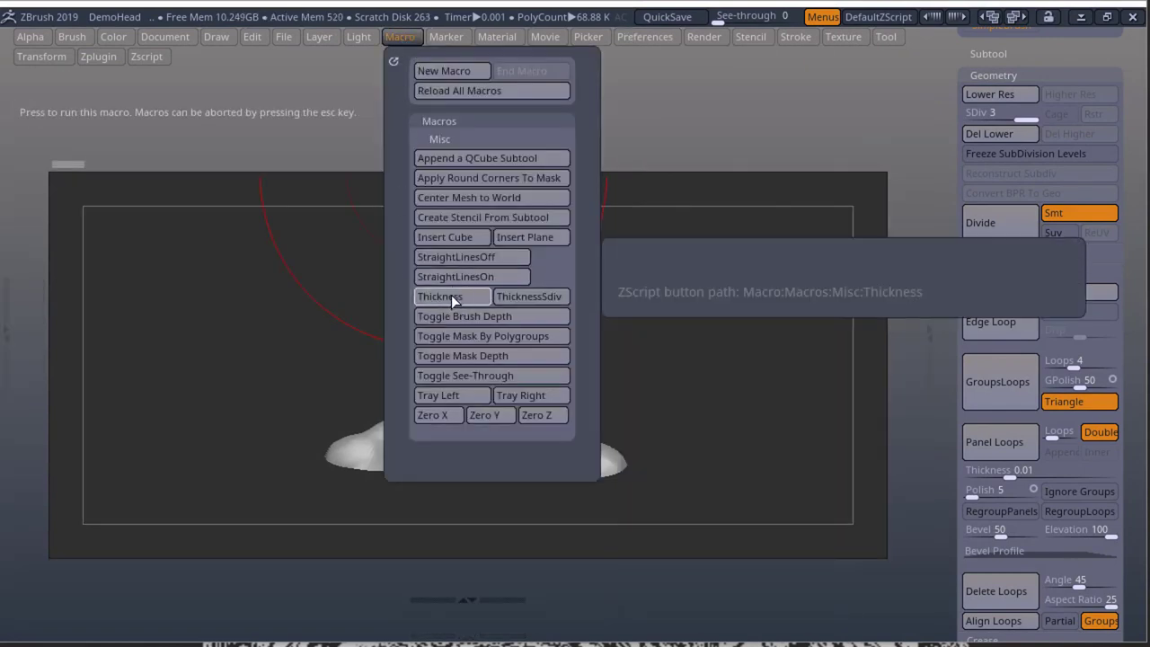
left_click_drag(460, 295, 669, 136, "ctrl+alt")
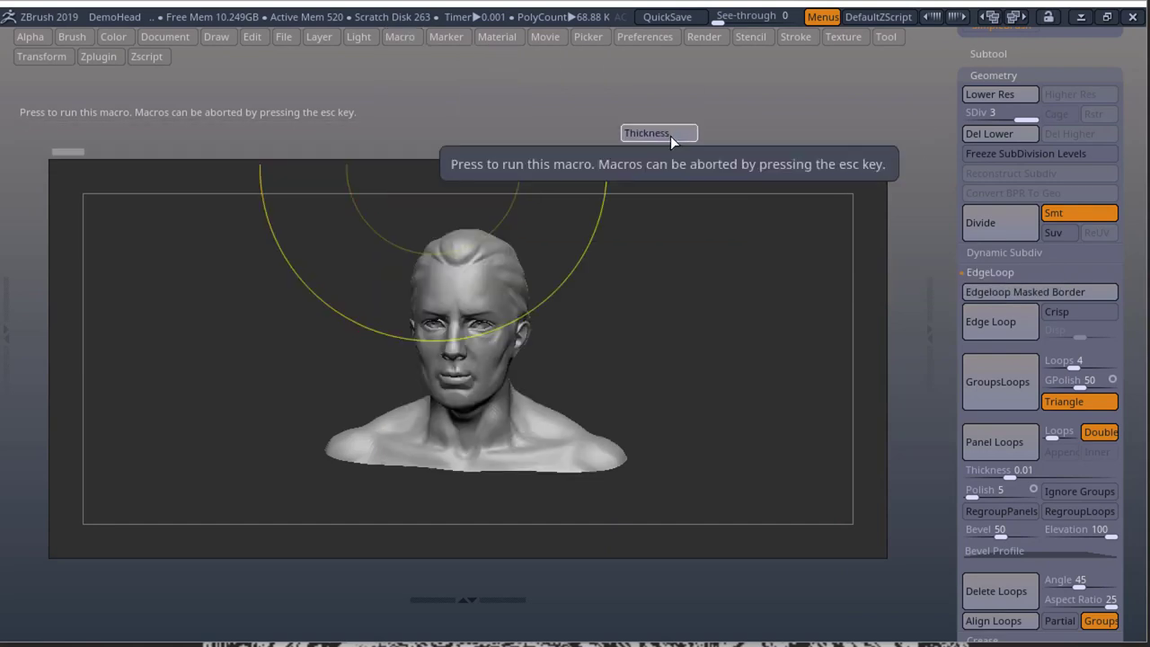
left_click(401, 37)
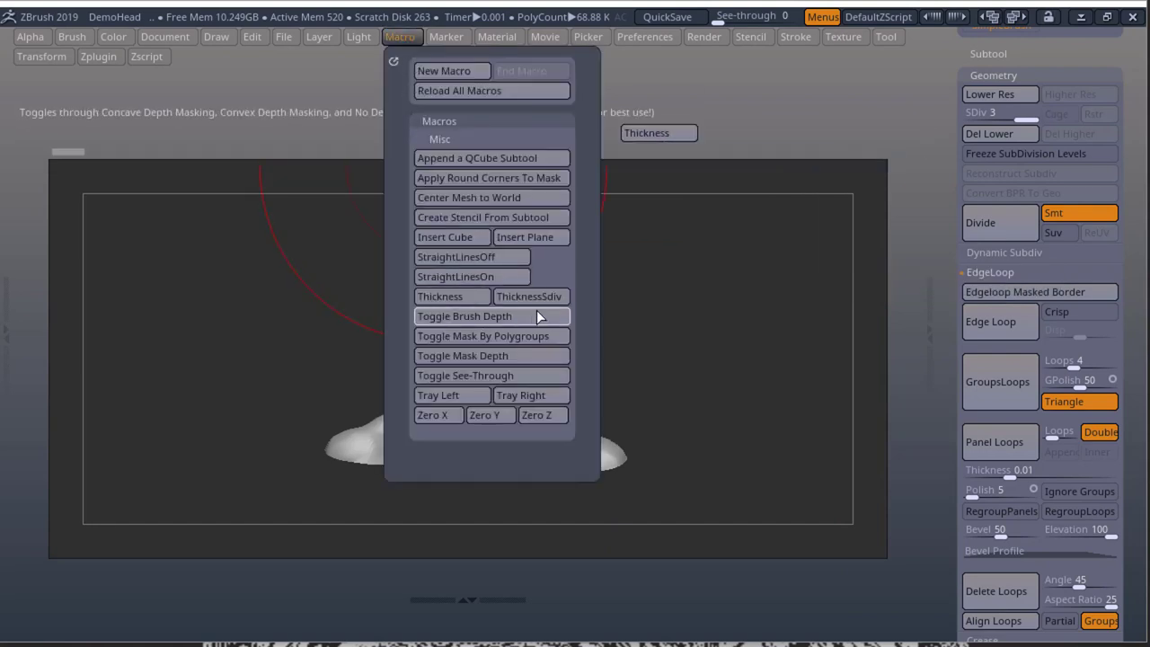
left_click_drag(529, 296, 742, 133, "ctrl+alt")
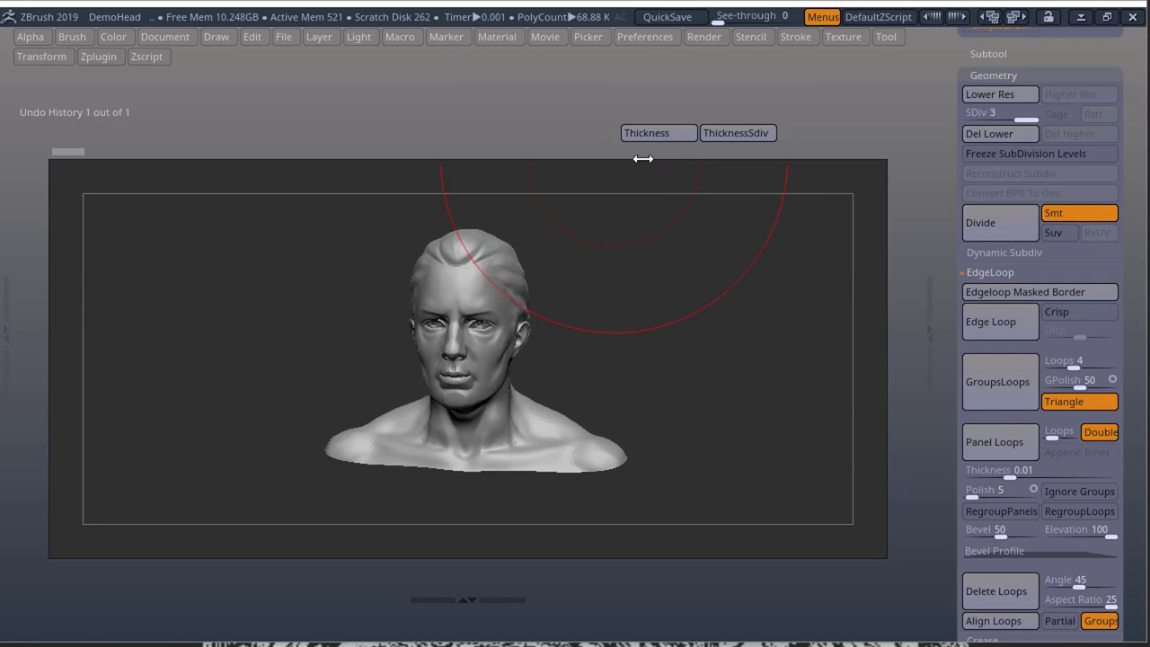
Copy the Panel Loops Loops and Thickness sliders into the top strip
left_click_drag(1131, 349, 1133, 241)
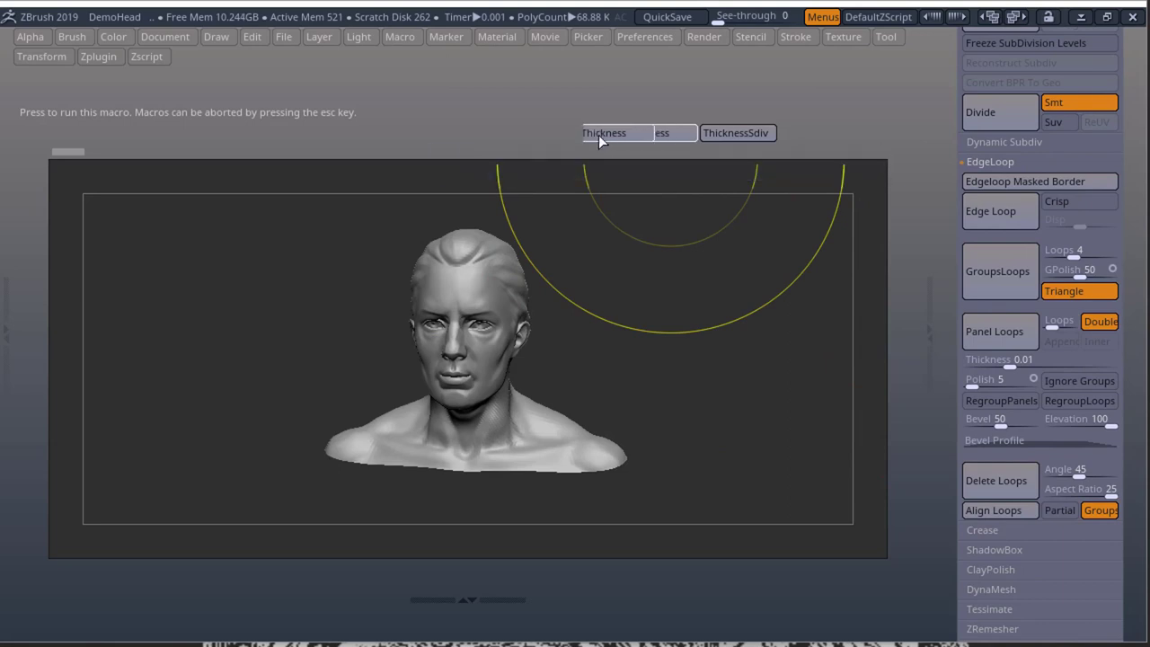
left_click_drag(598, 135, 544, 139)
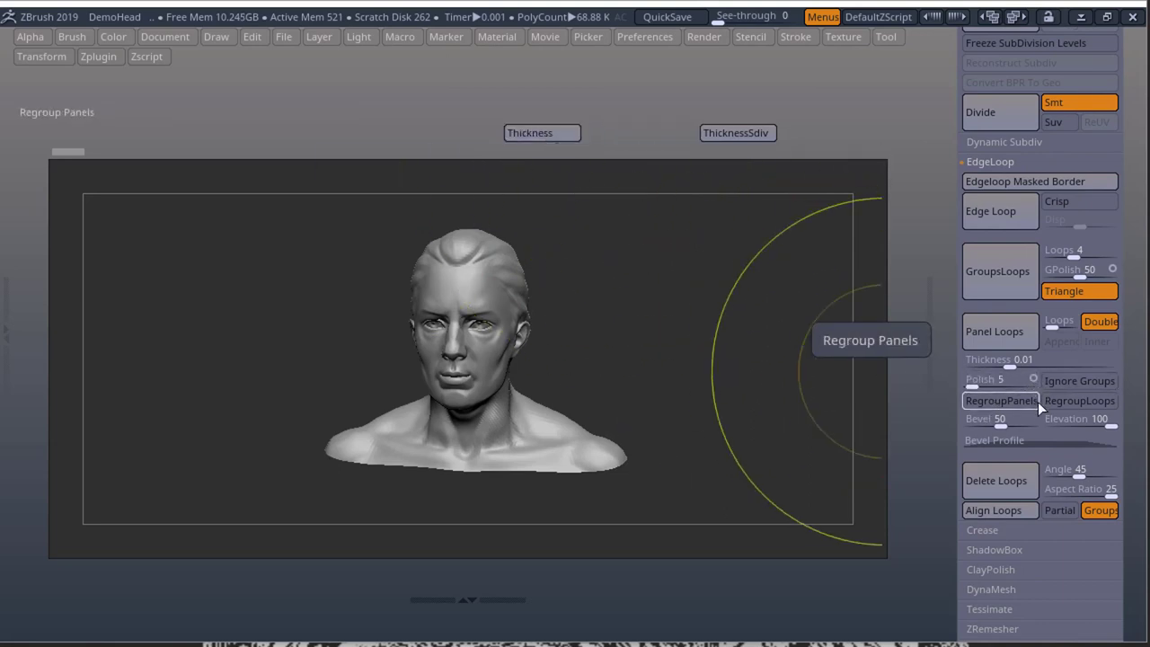
left_click_drag(1061, 321, 600, 133, "ctrl+alt")
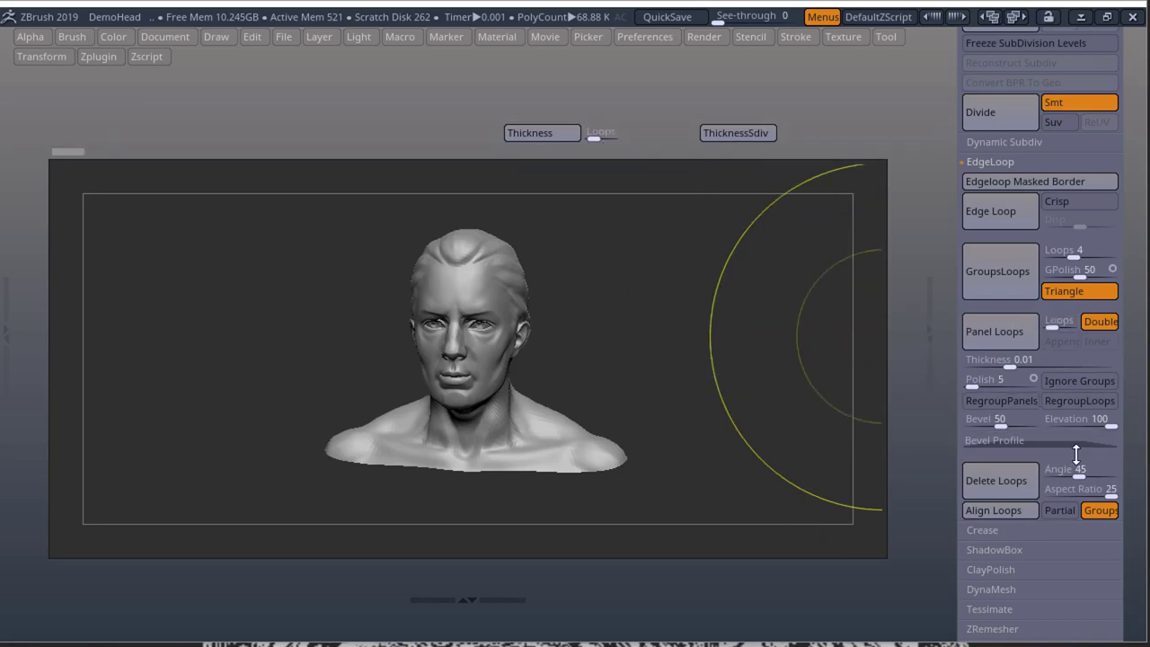
left_click_drag(1011, 359, 838, 130, "ctrl+alt")
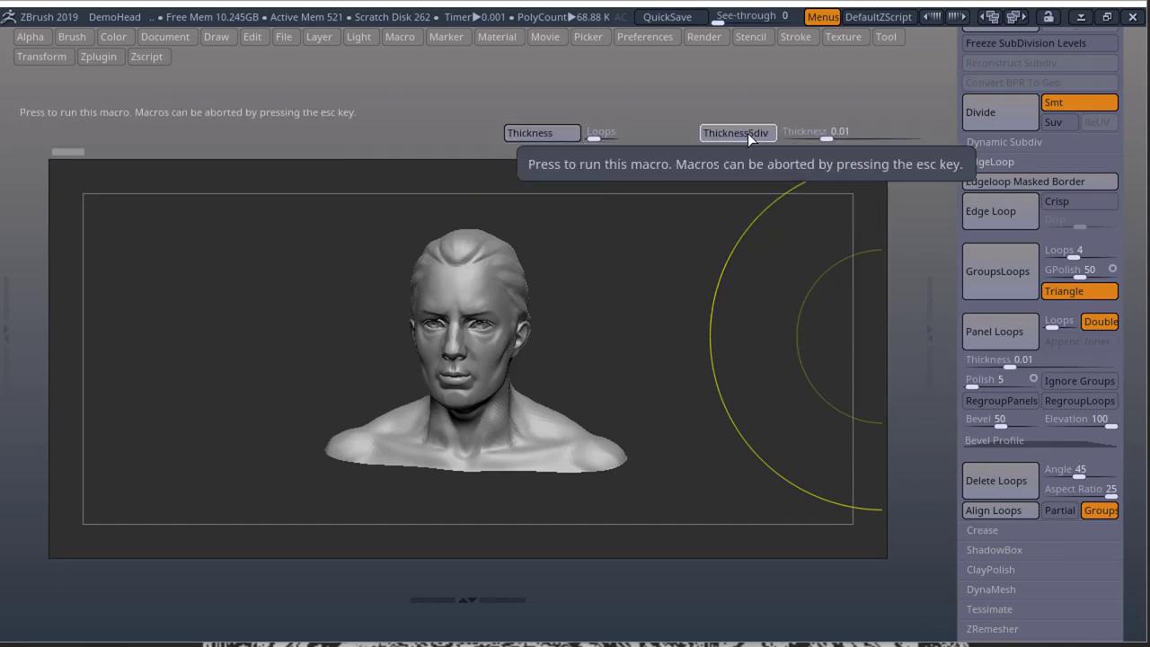
Order the strip ThicknessSdiv, Thickness, Loops, Thickness slider, and turn off Enable Customize
left_click_drag(748, 133, 479, 133, "ctrl+alt")
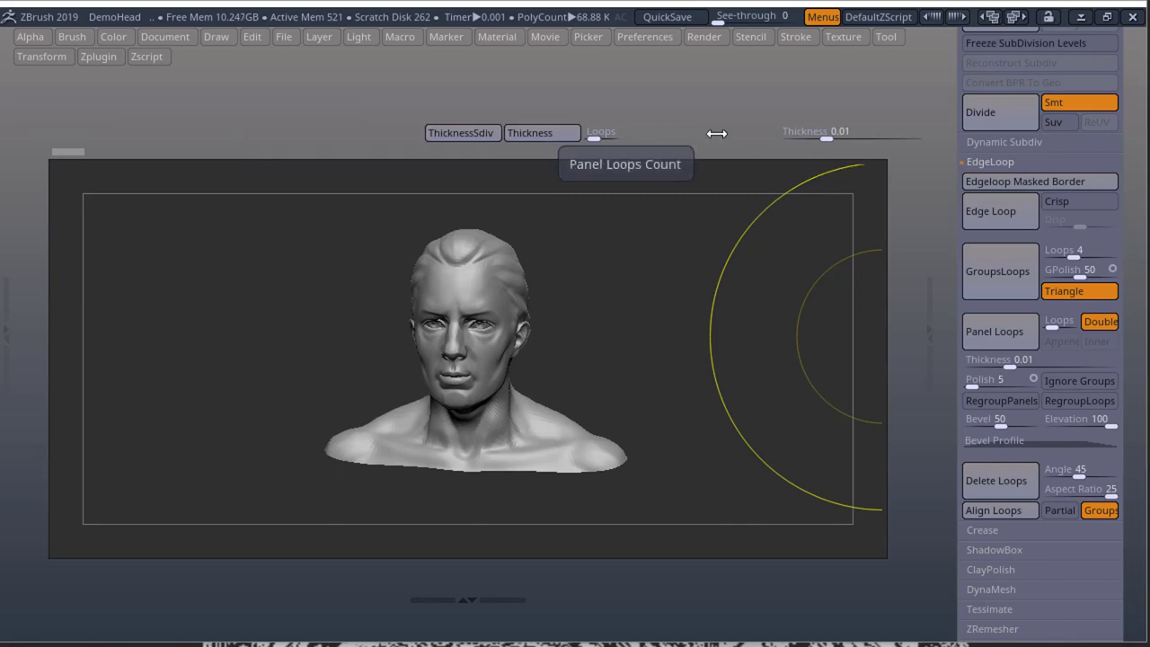
left_click_drag(828, 131, 693, 129, "ctrl+alt")
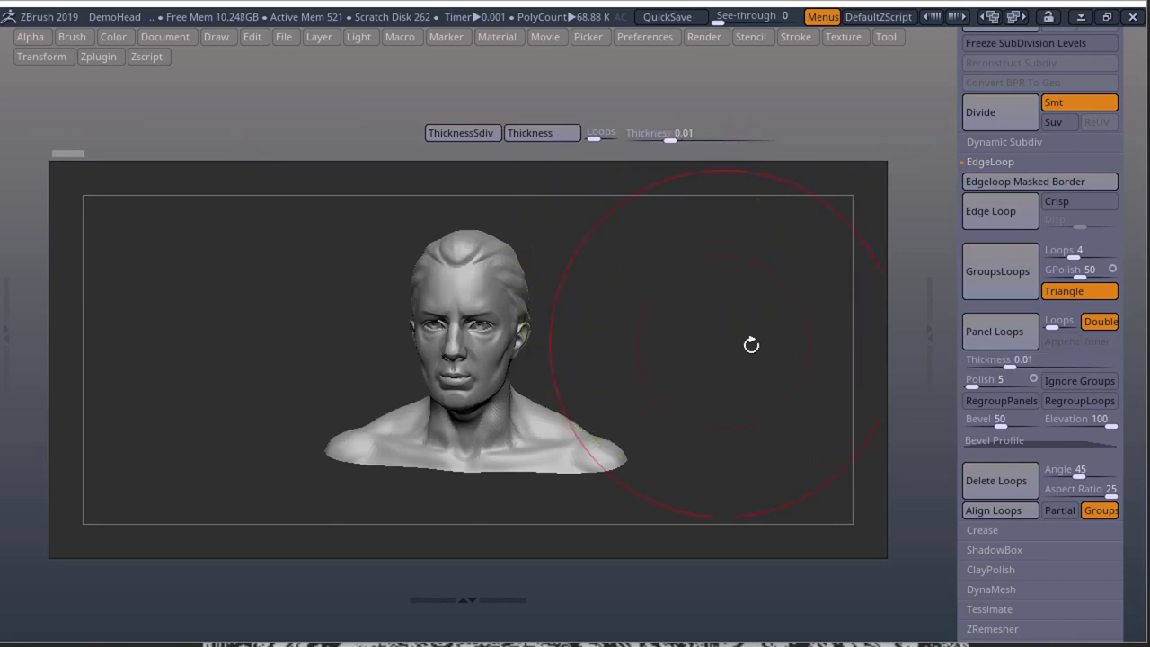
left_click(642, 38)
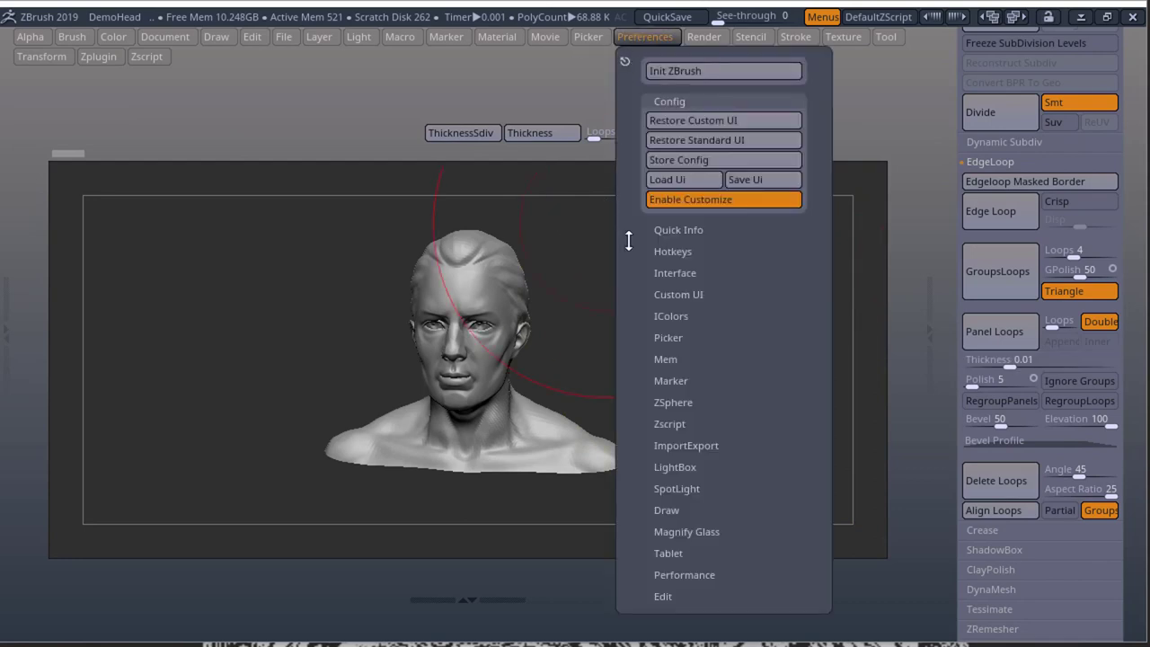
left_click(691, 202)
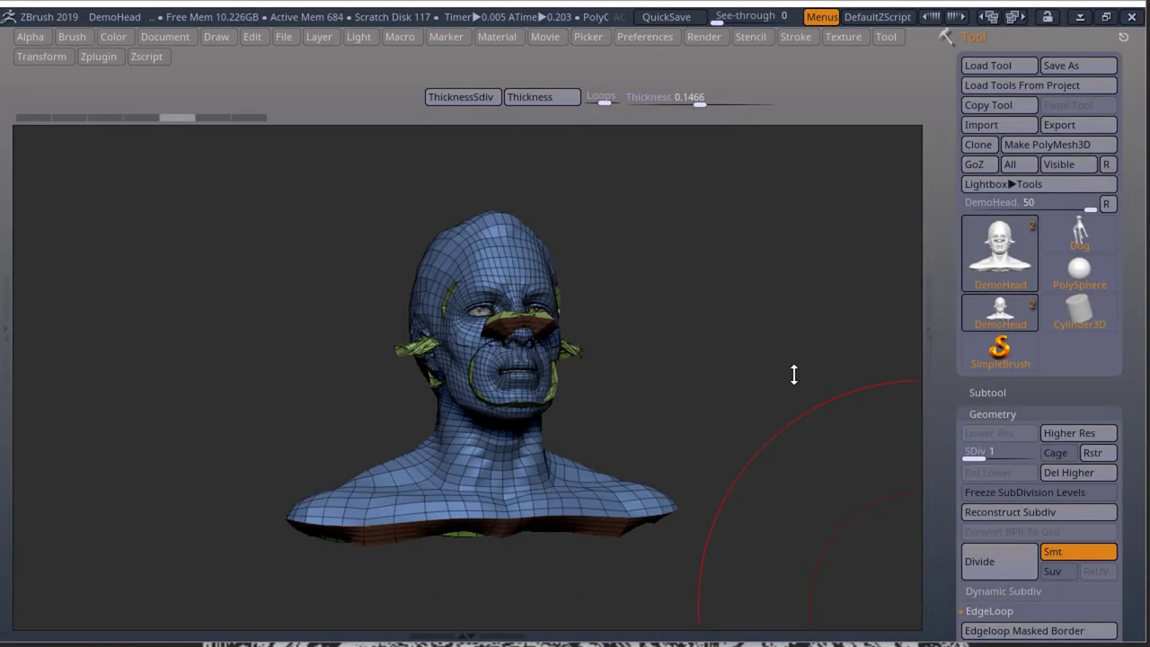
Hide the green ear pieces, mask the whole head, then show all parts again
mouse_move(791, 373)
left_mouse_down()
mouse_move(767, 381)
mouse_move(793, 346)
mouse_move(786, 368)
left_mouse_up()
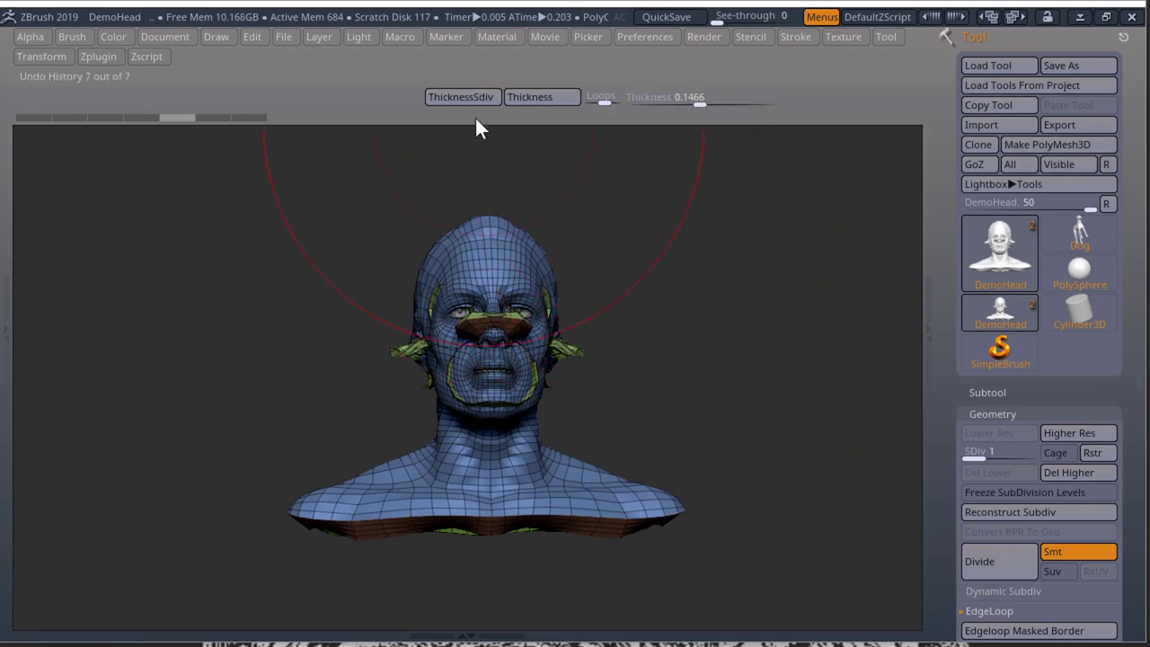
mouse_move(703, 373)
left_mouse_down()
mouse_move(698, 347)
mouse_move(699, 403)
mouse_move(696, 390)
left_mouse_up()
left_click_drag(550, 457, 539, 495, "ctrl+shift")
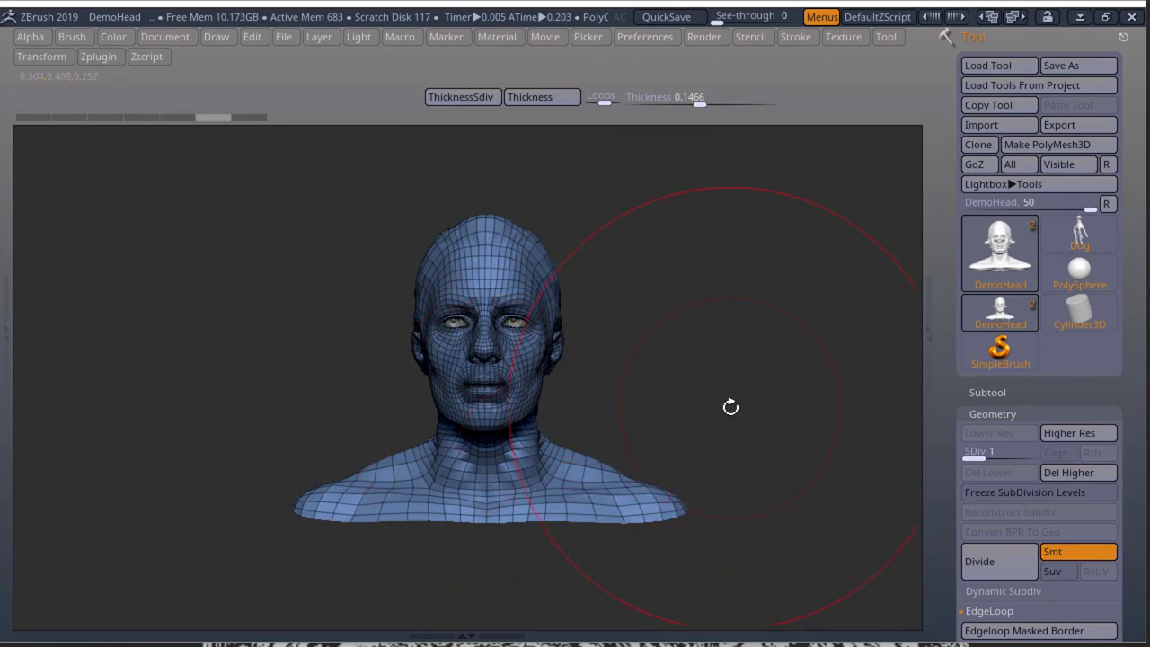
left_click(764, 381, "ctrl")
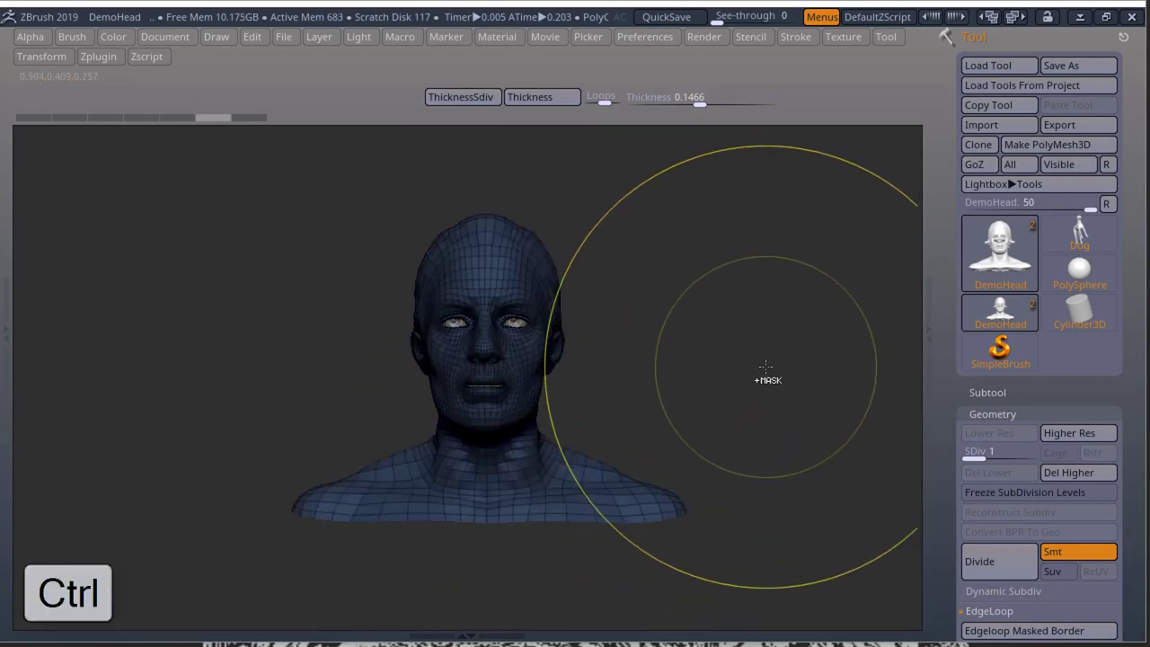
left_click_drag(676, 380, 693, 367)
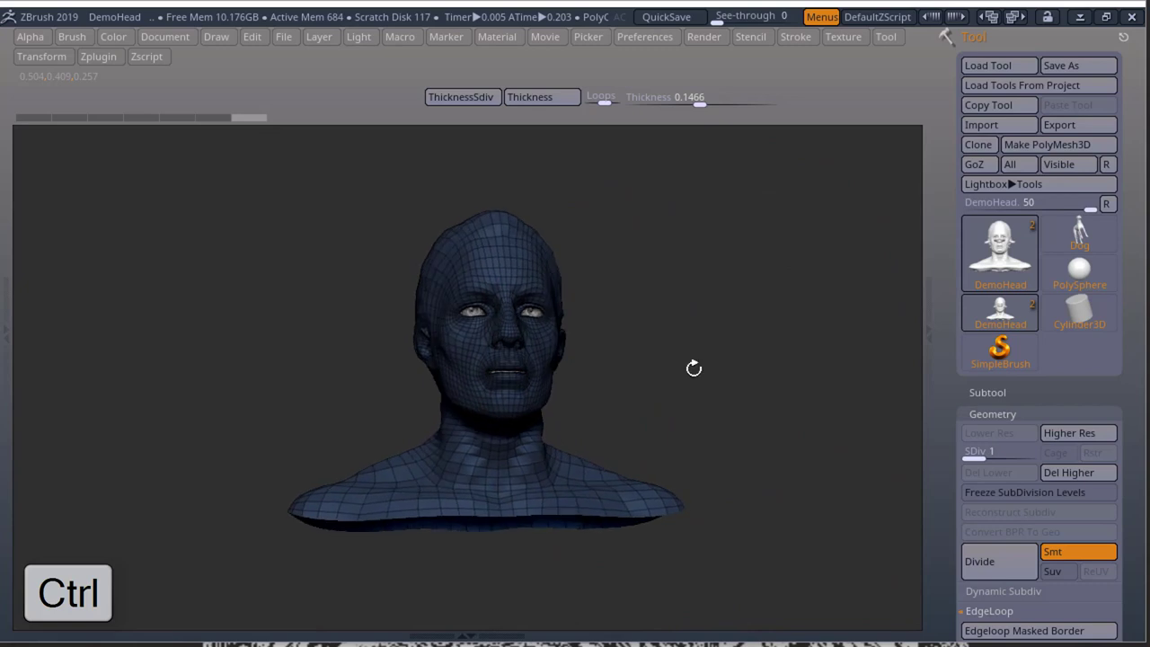
left_click(761, 385, "ctrl+shift")
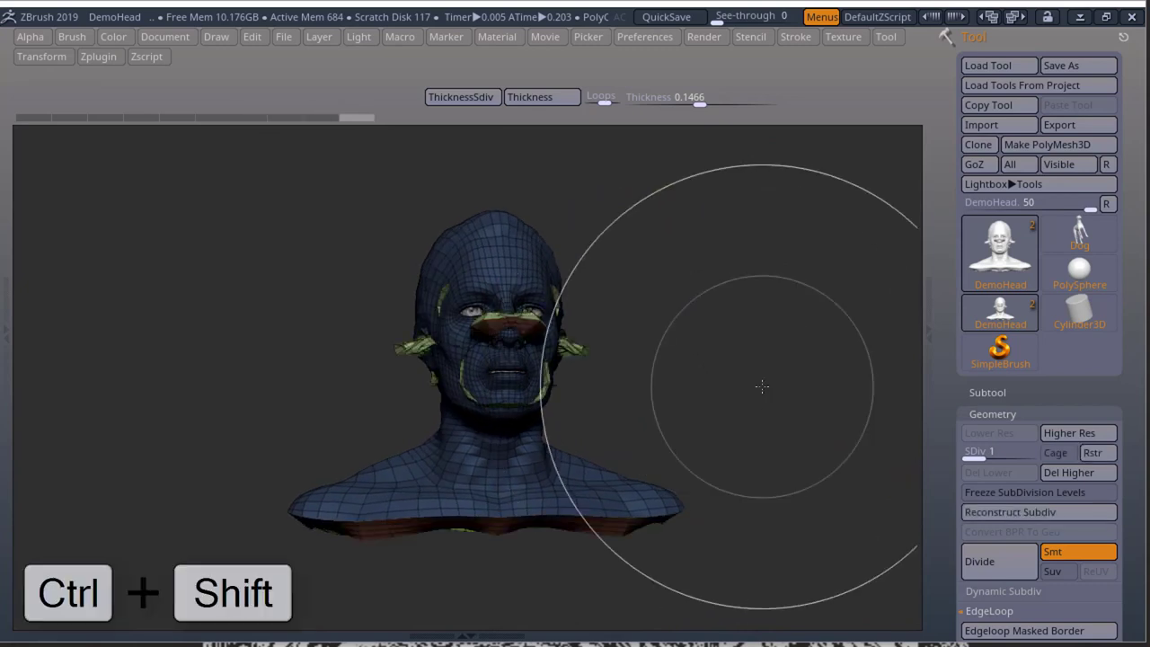
left_click_drag(760, 364, 758, 369)
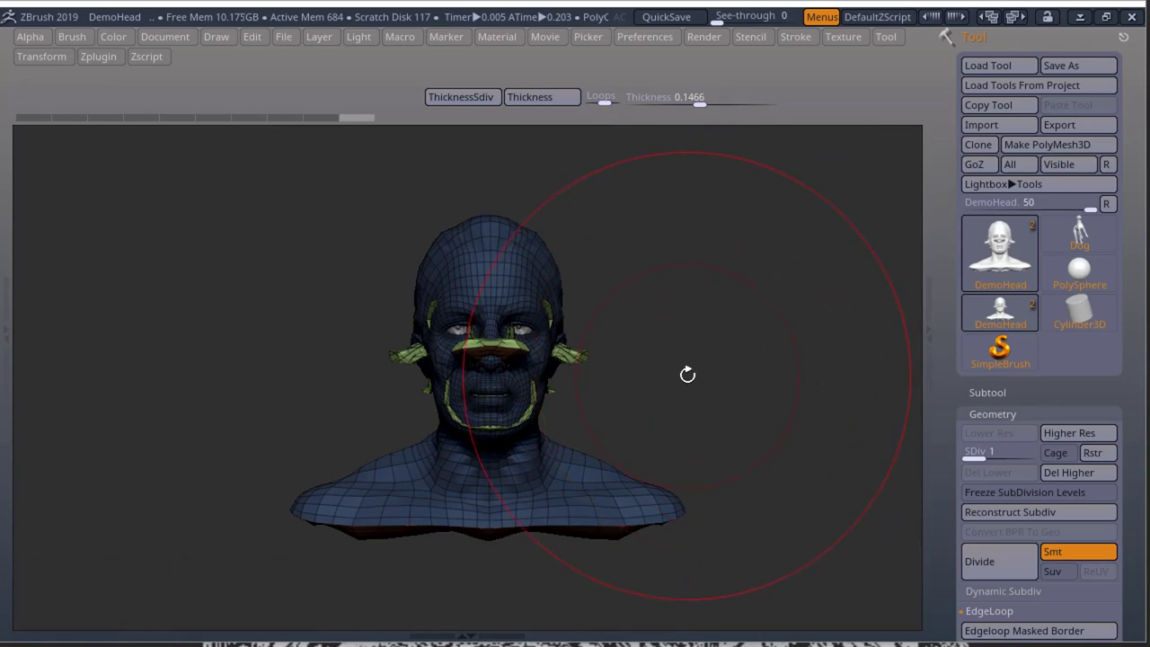
With the Move brush, push the ear pieces into the head and clear the mask
key("b")
key("m")
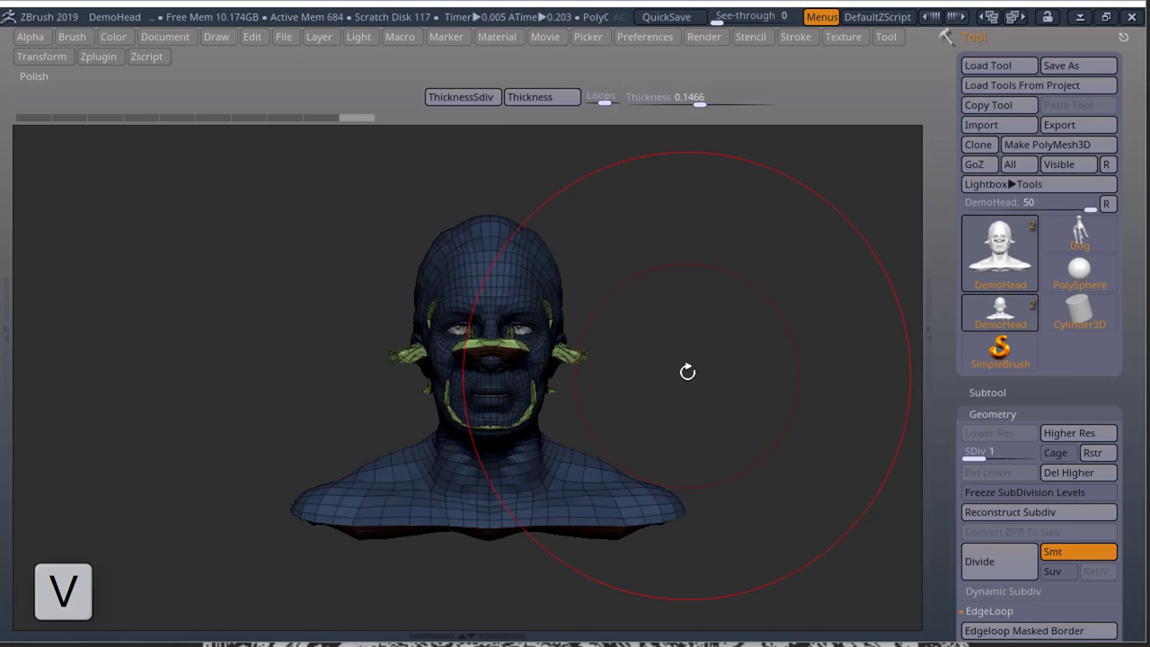
mouse_move(536, 347)
left_mouse_down()
mouse_move(575, 362)
mouse_move(539, 354)
left_mouse_up()
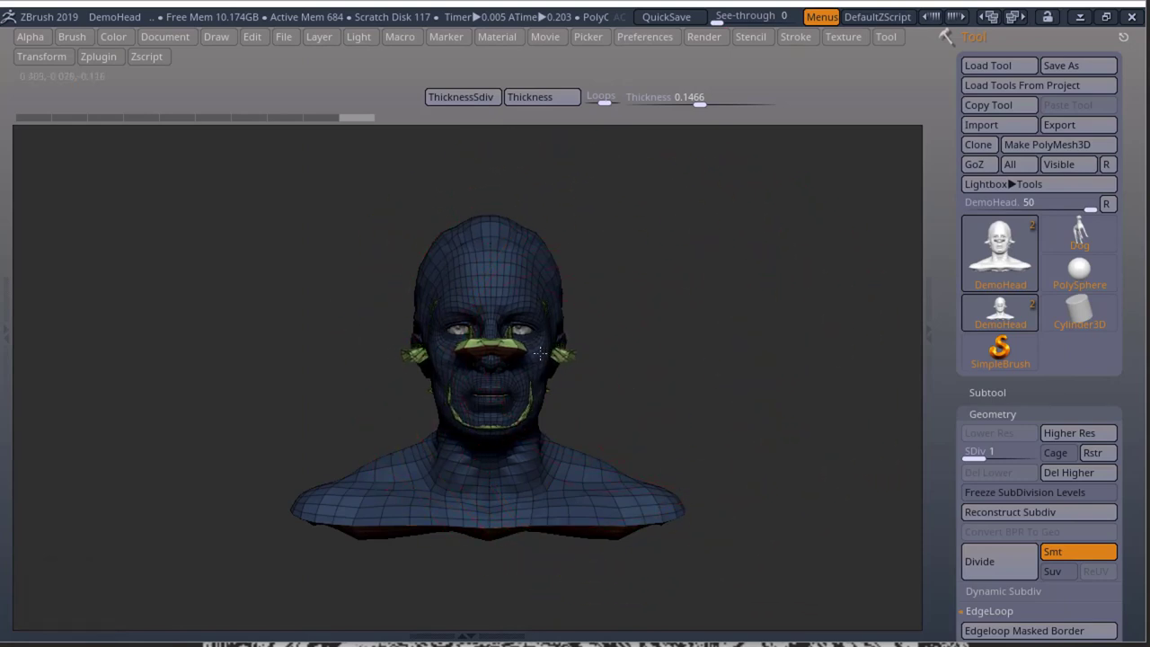
mouse_move(611, 342)
left_mouse_down()
mouse_move(668, 329)
mouse_move(631, 335)
mouse_move(610, 361)
left_mouse_up()
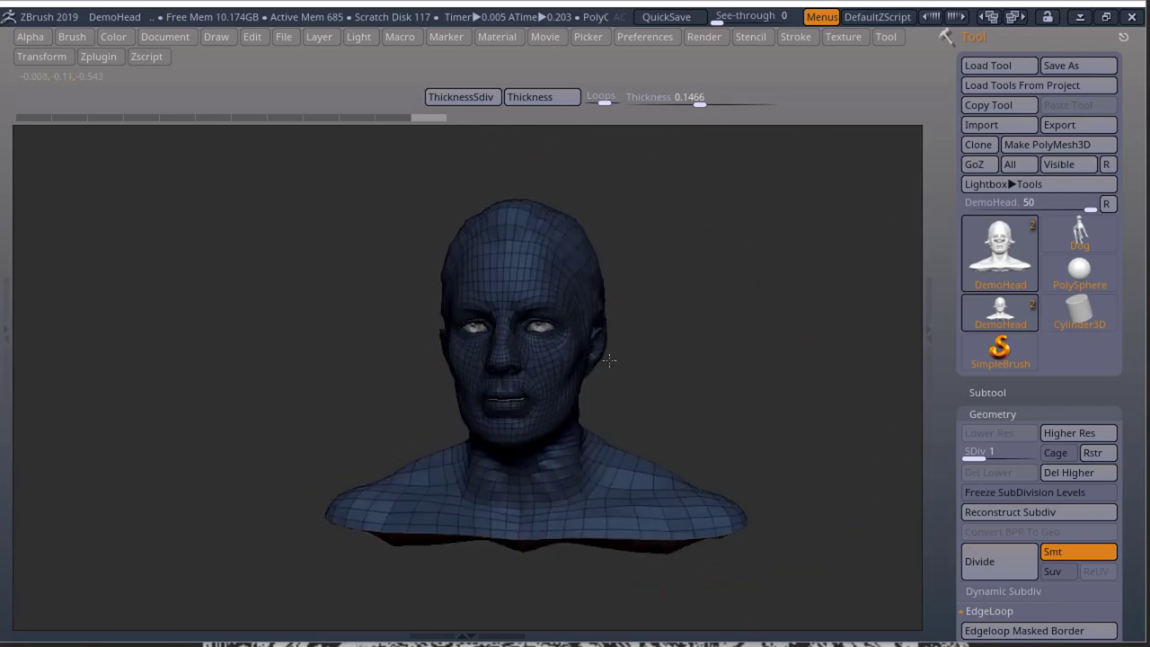
left_click(786, 383, "ctrl")
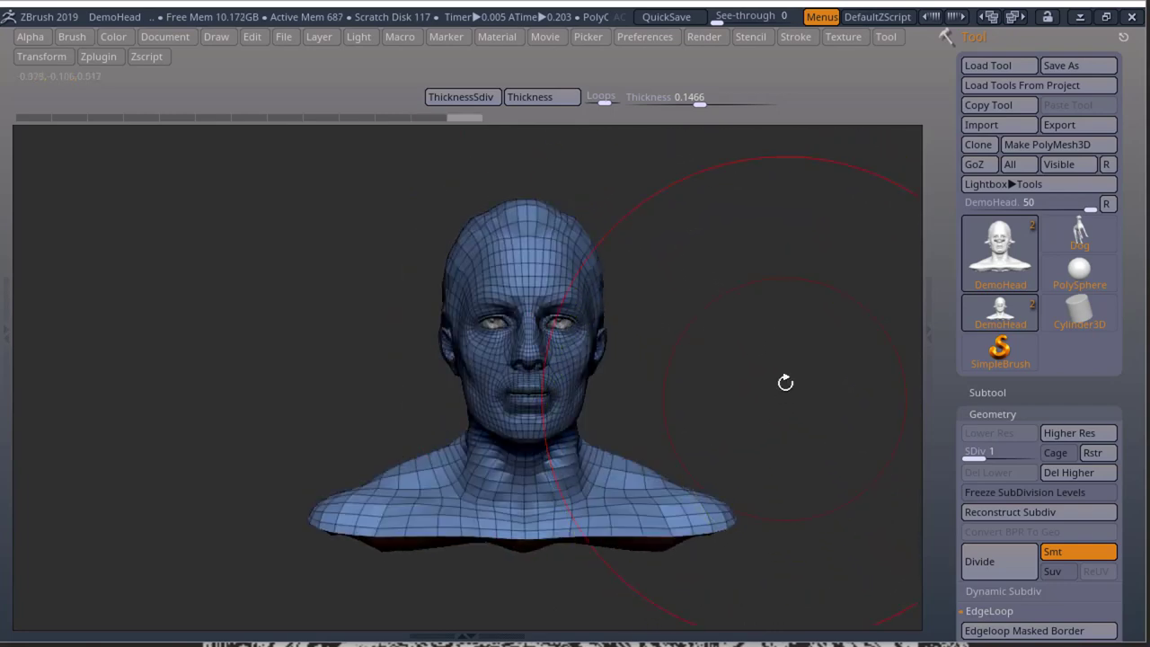
mouse_move(785, 383)
left_mouse_down()
mouse_move(803, 328)
mouse_move(794, 243)
mouse_move(812, 341)
mouse_move(801, 396)
mouse_move(785, 380)
left_mouse_up()
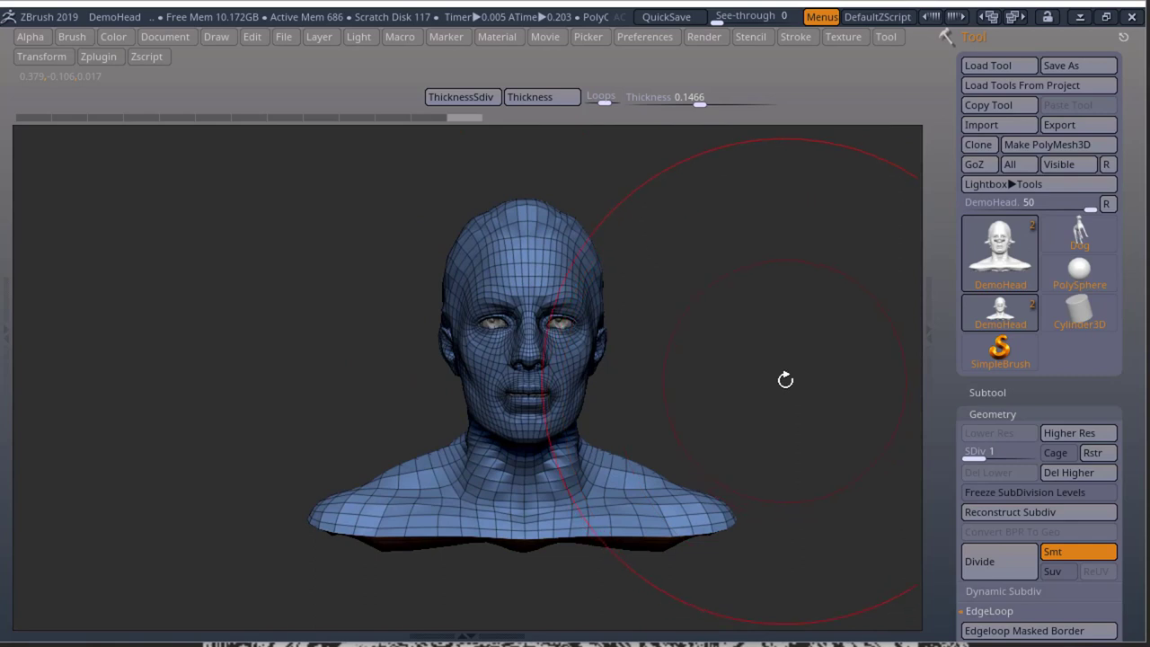